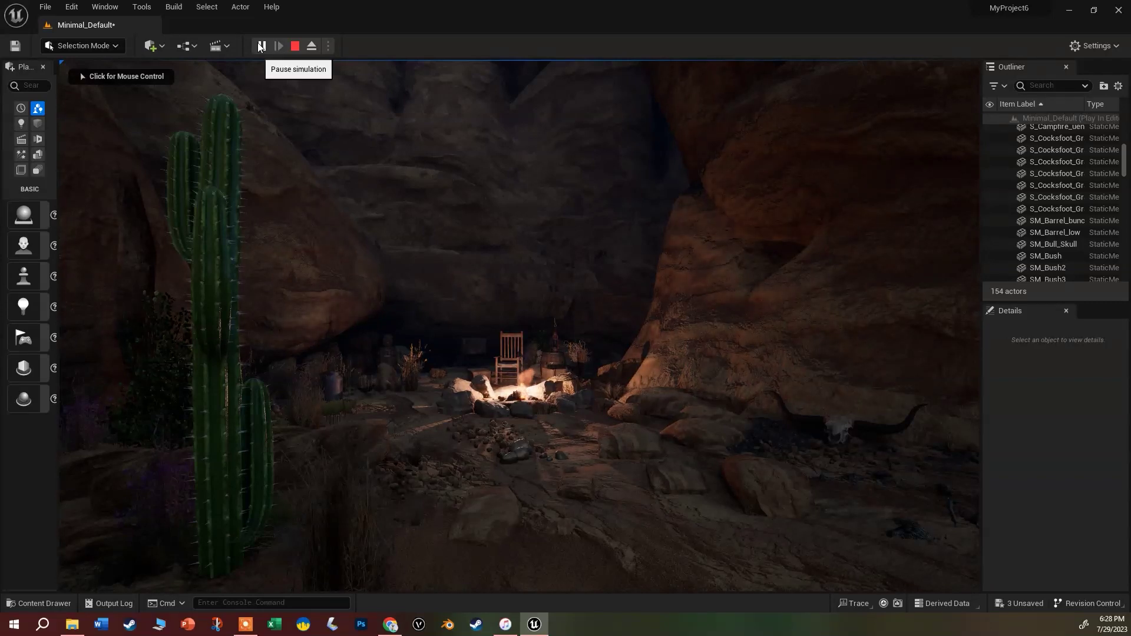
Walk the game camera around the campfire, chair and rock walls, then end the preview.
click(730, 399)
key(w)
key(w)
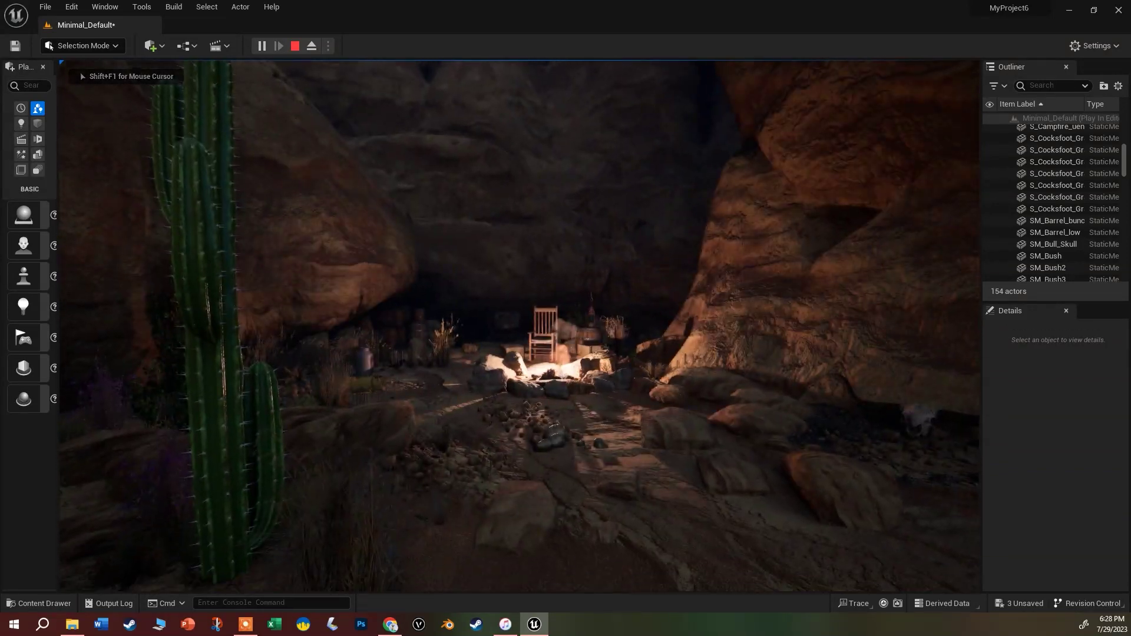
key(w)
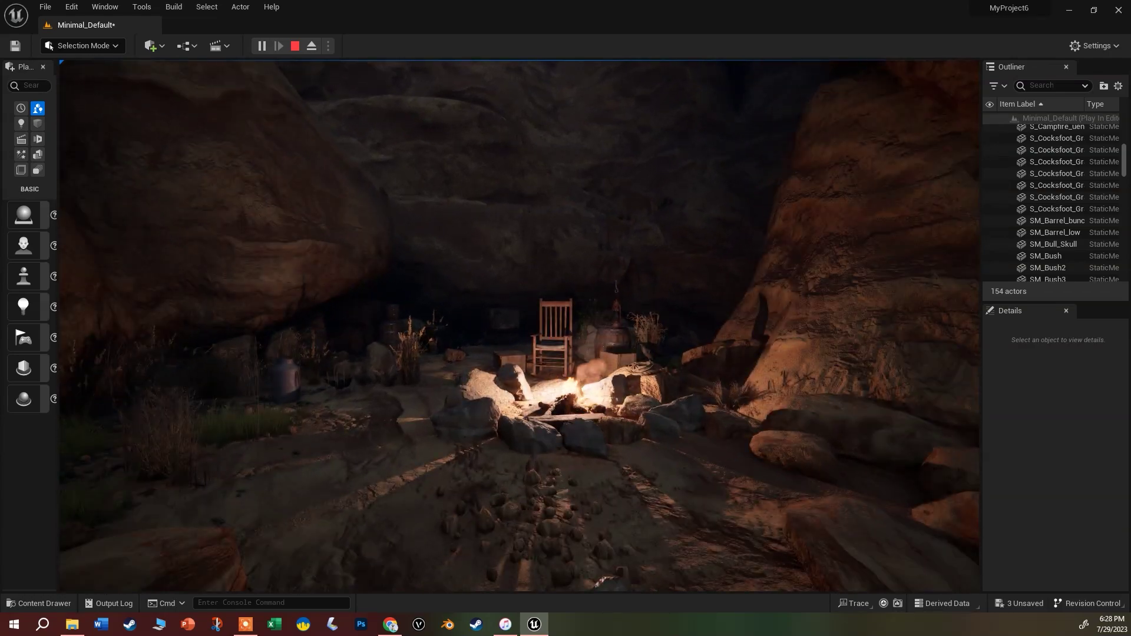
key(w)
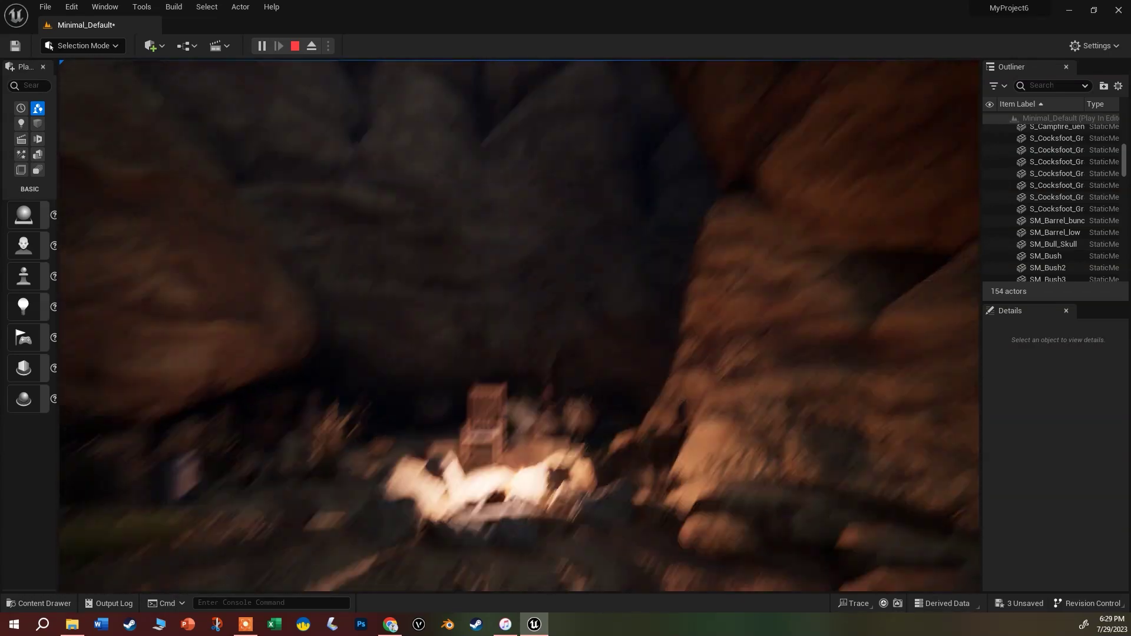
key(w)
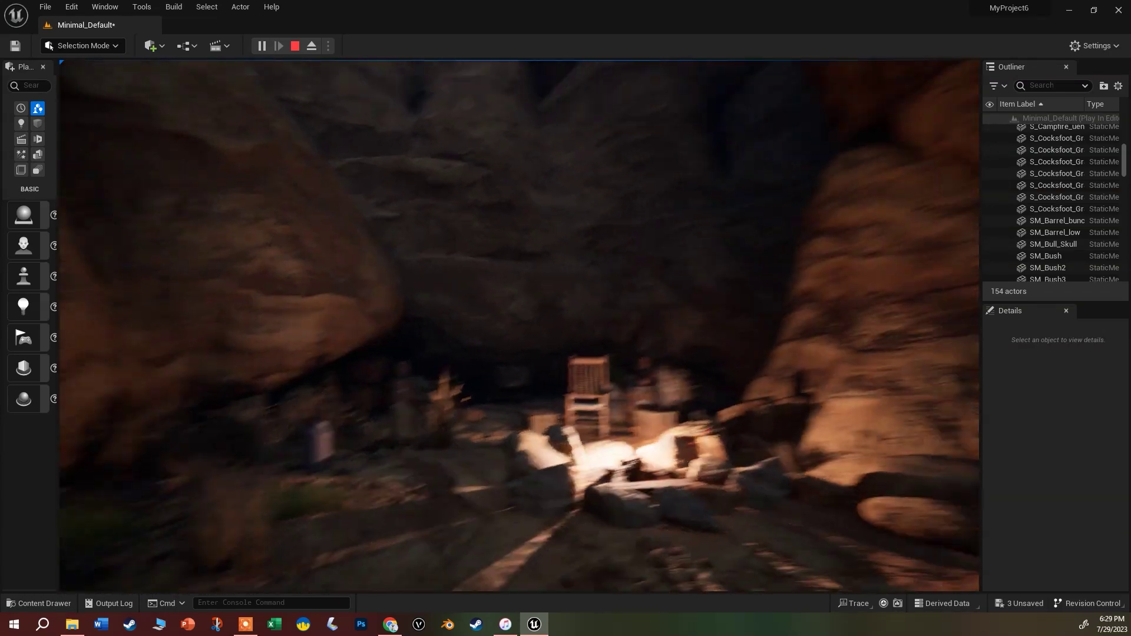
key(w)
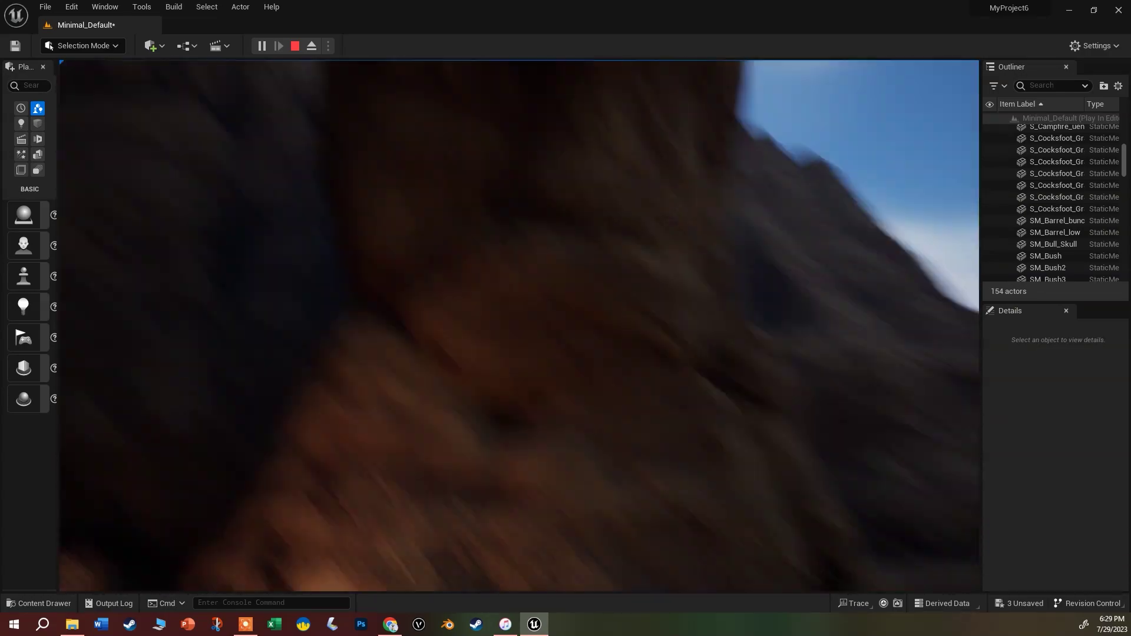
key(s)
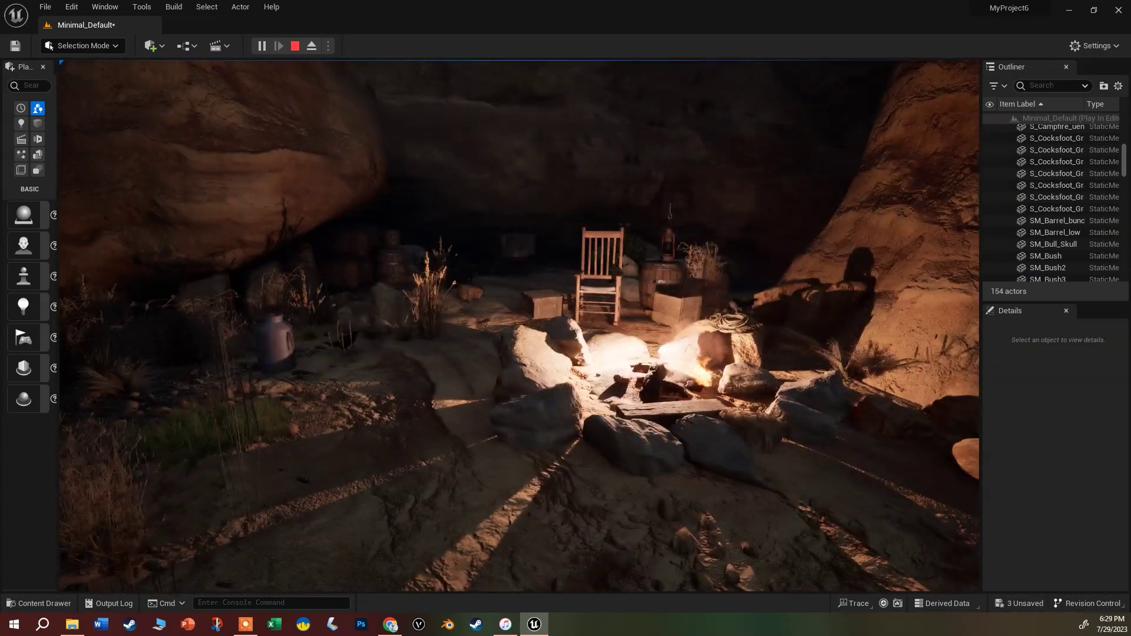
key(w)
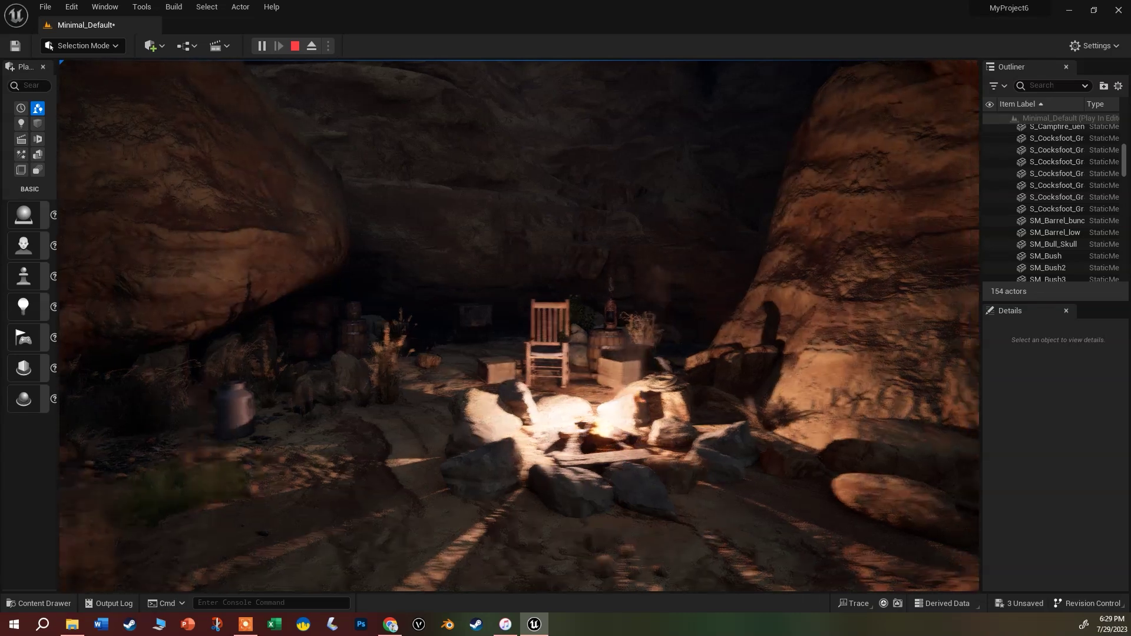
key(d)
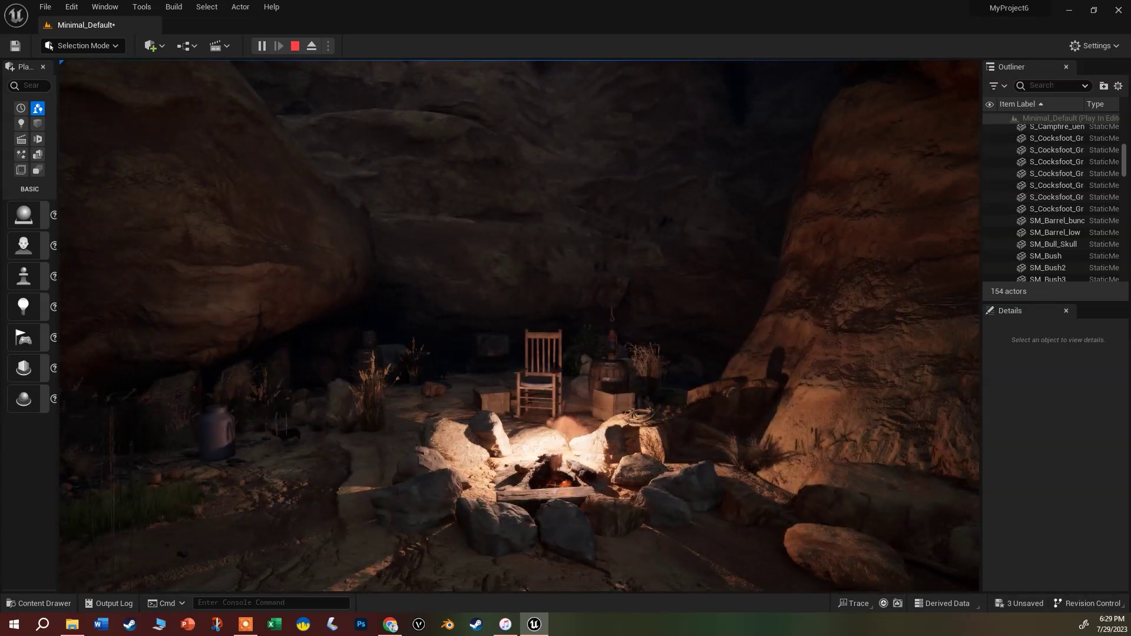
key(s)
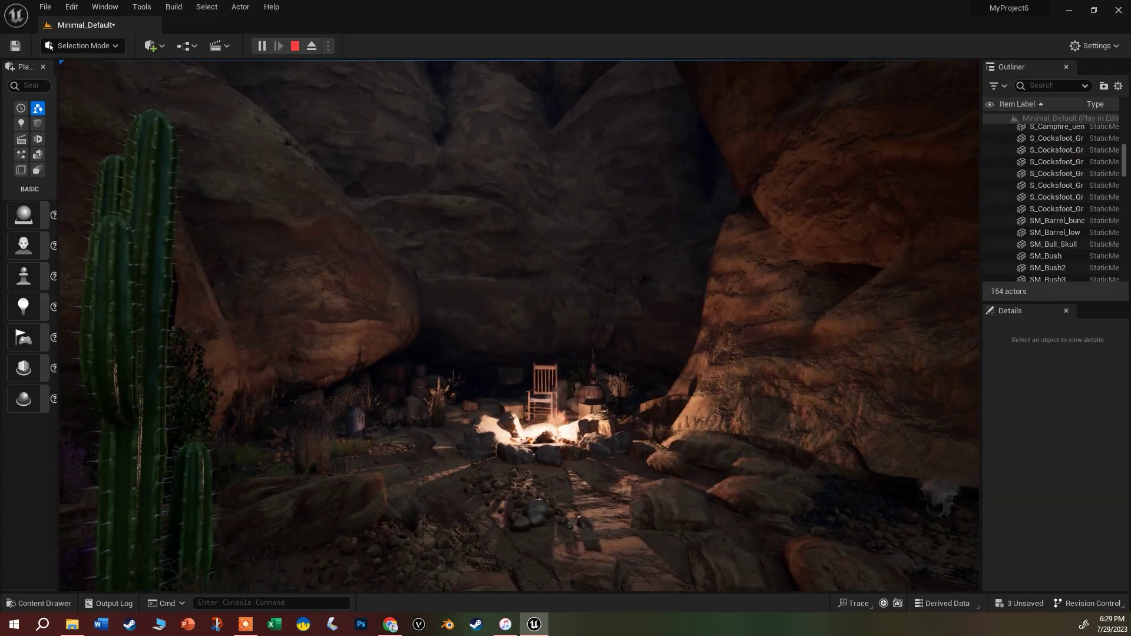
key(d)
key(e)
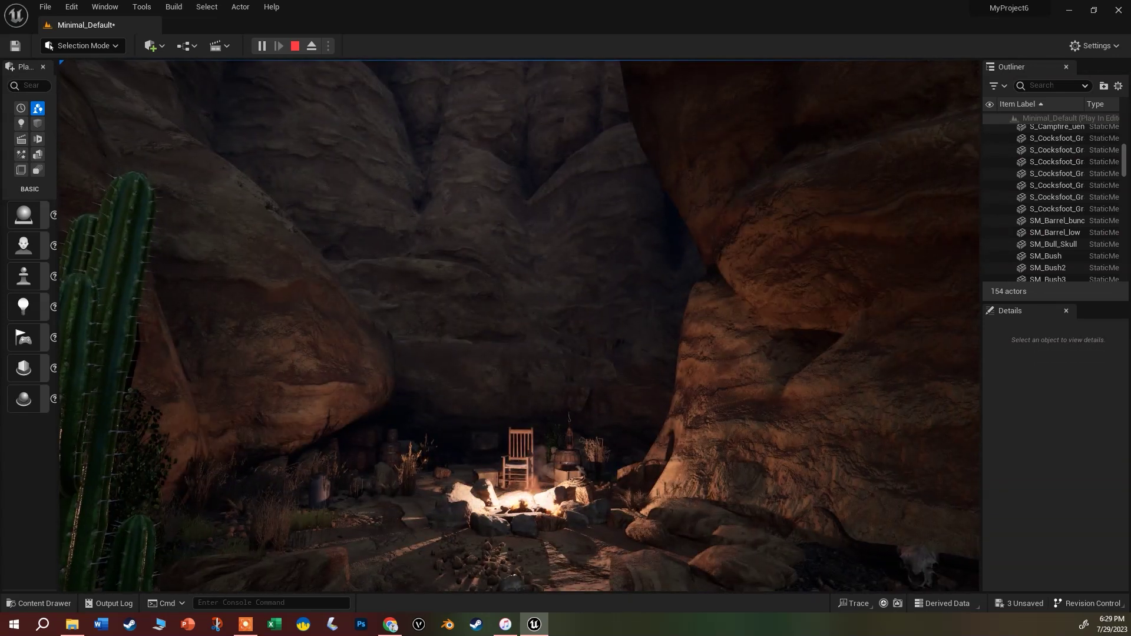
key(Escape)
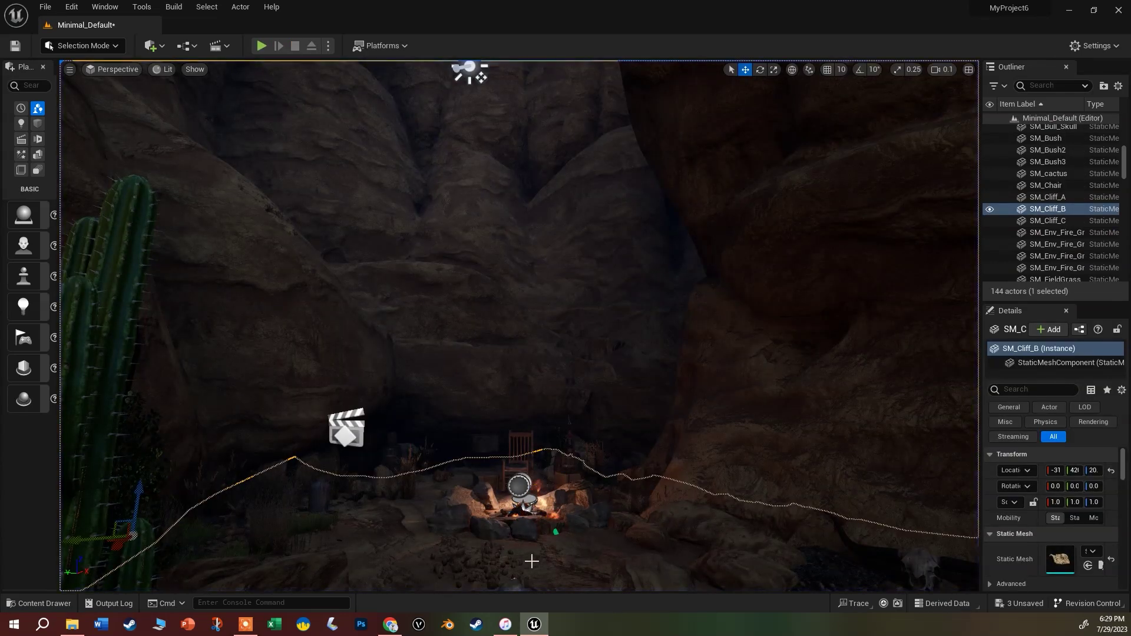
Select a sandstone boulder, toggle Game View with G, inspect the campfire, then start a test play.
click(584, 363)
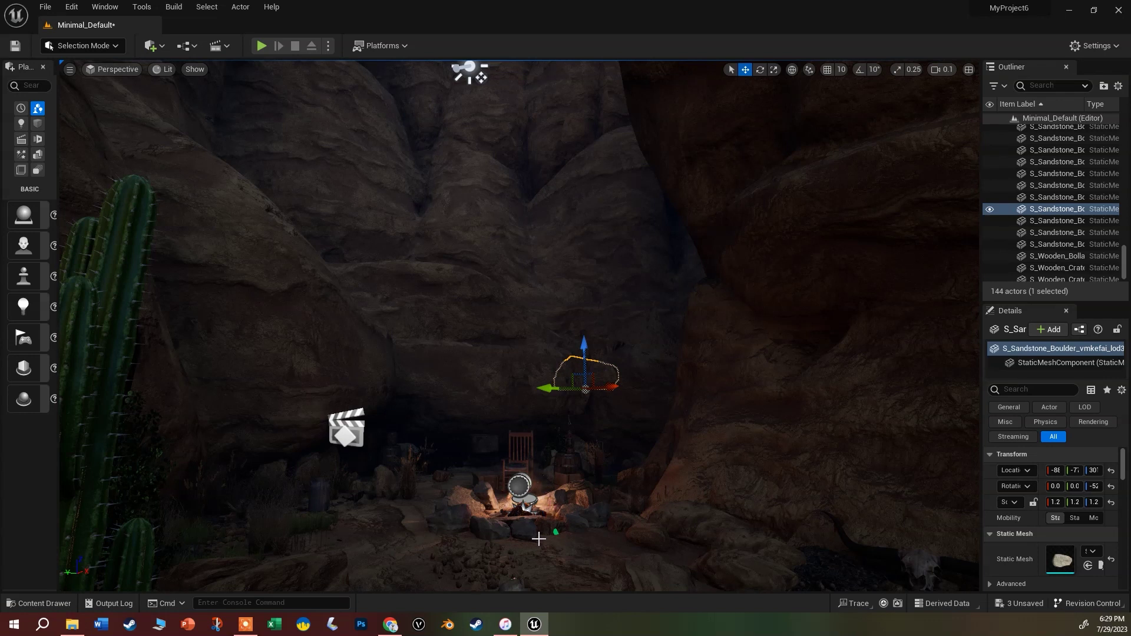
key(g)
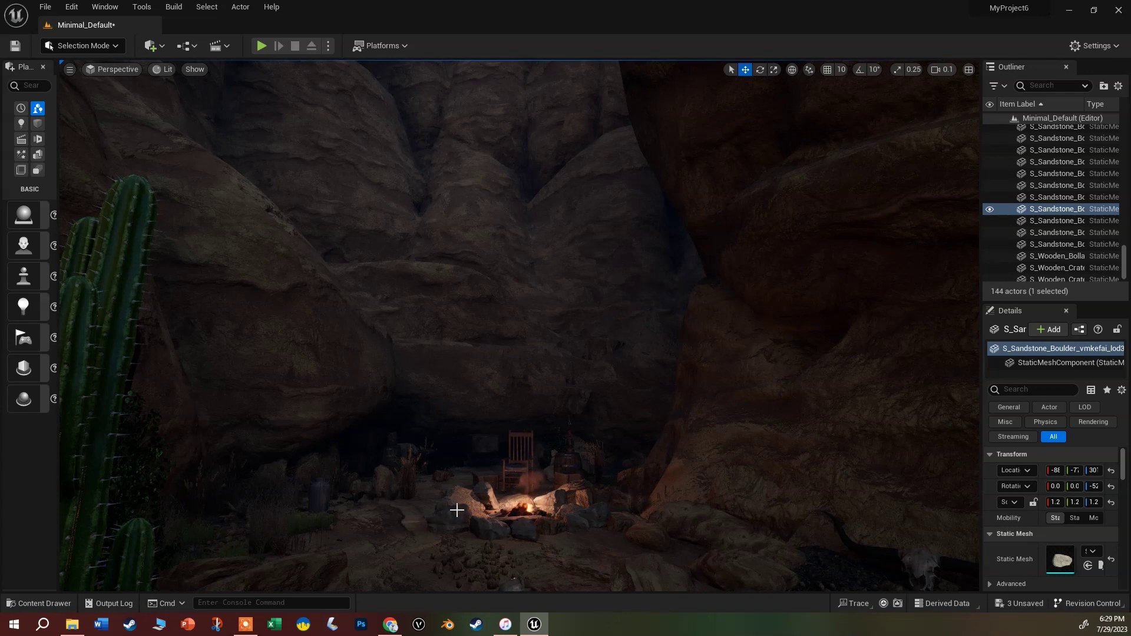
scroll(515, 527, down, 5)
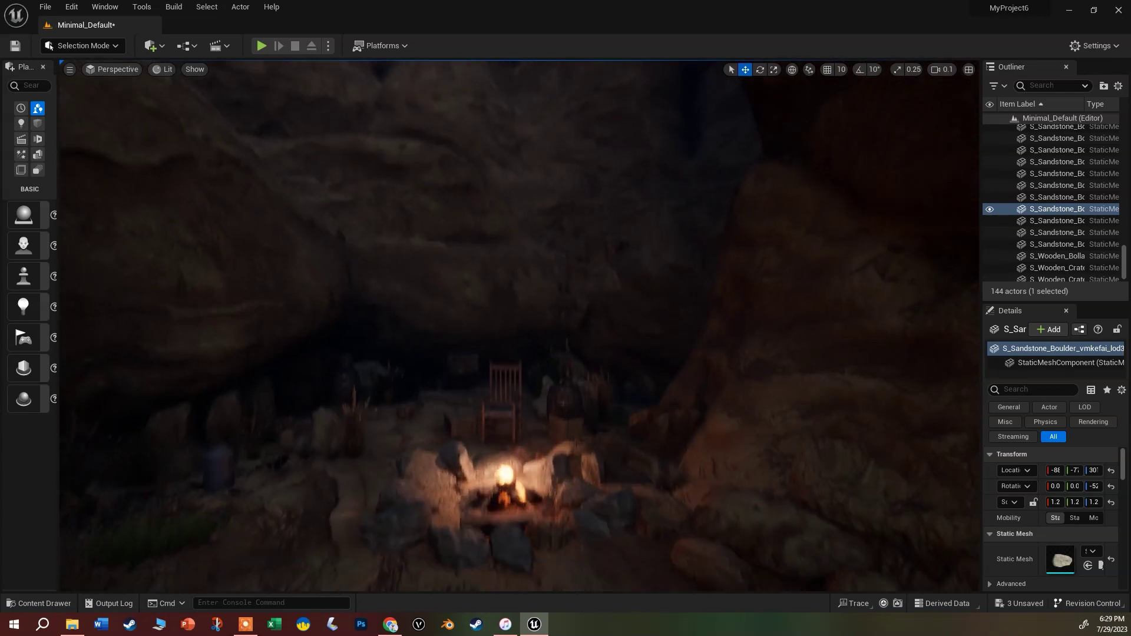
scroll(537, 486, down, 5)
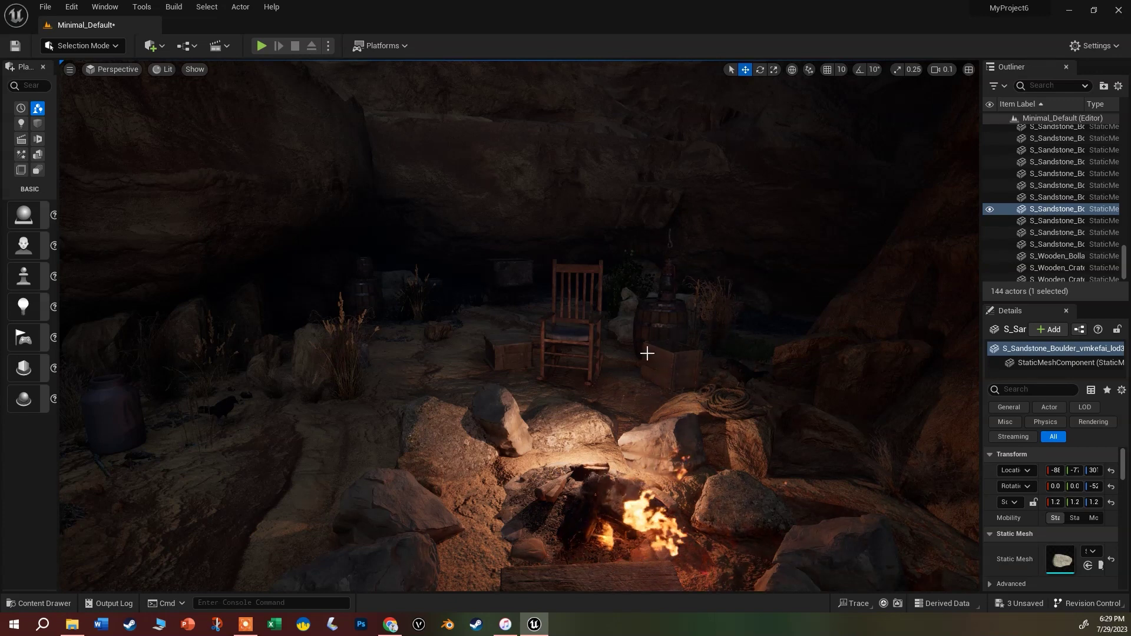
scroll(647, 446, down, 5)
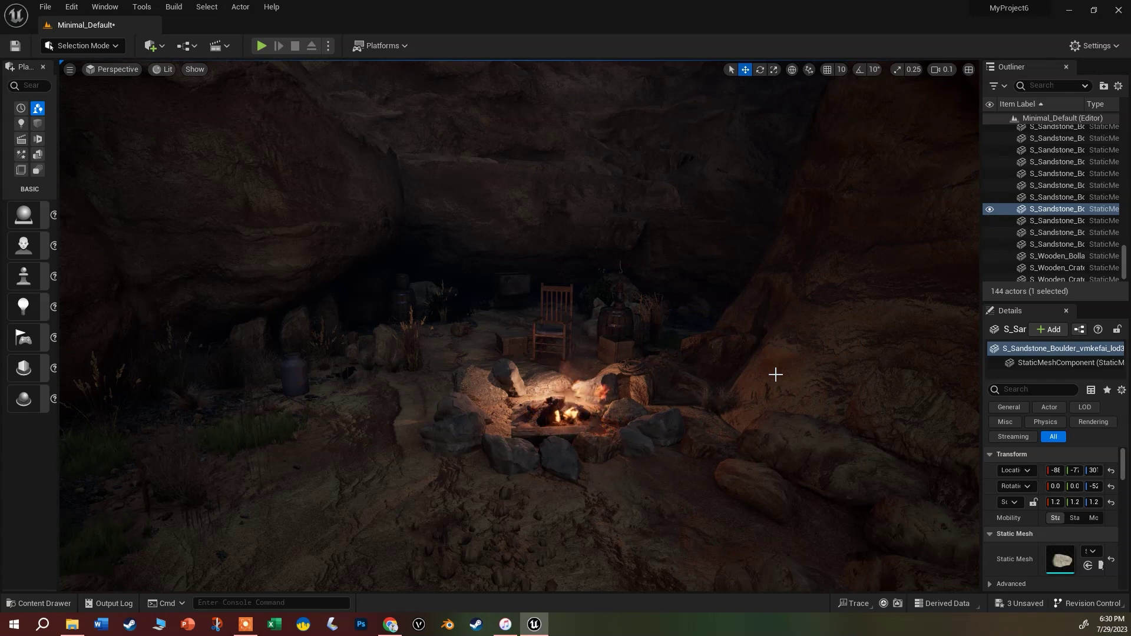
click(263, 45)
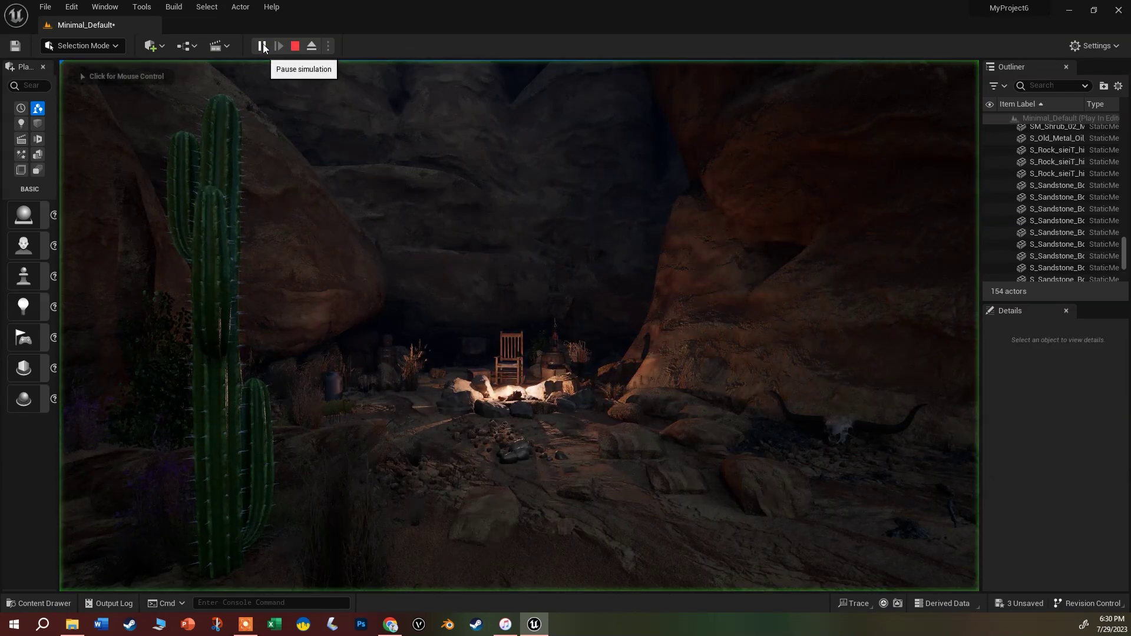
click(645, 448)
key(w)
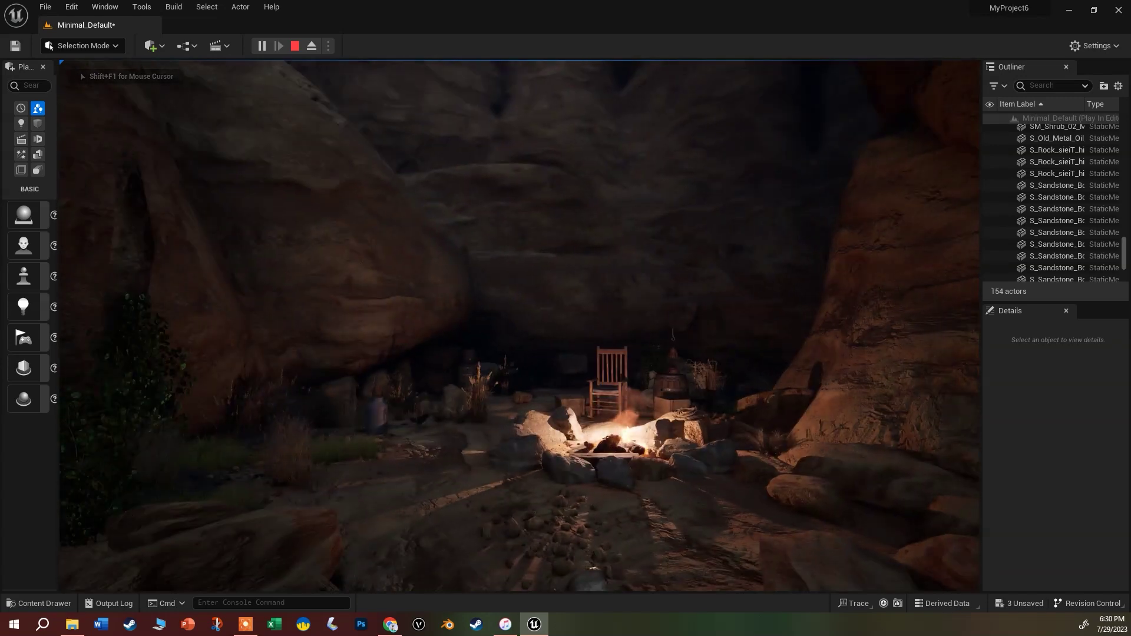
key(s)
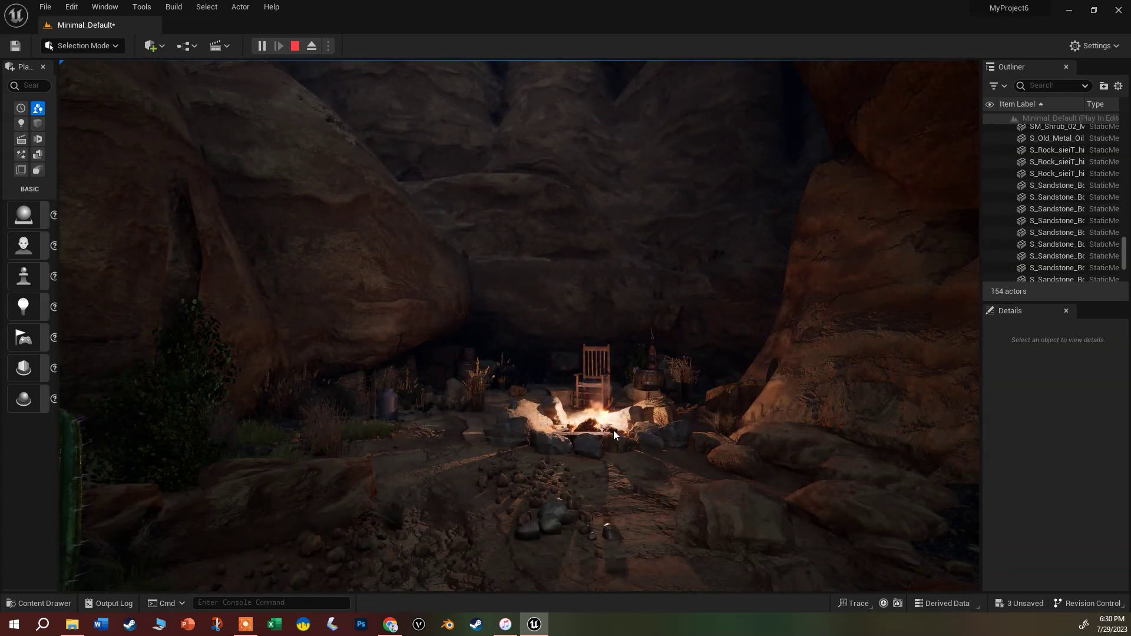
key(Escape)
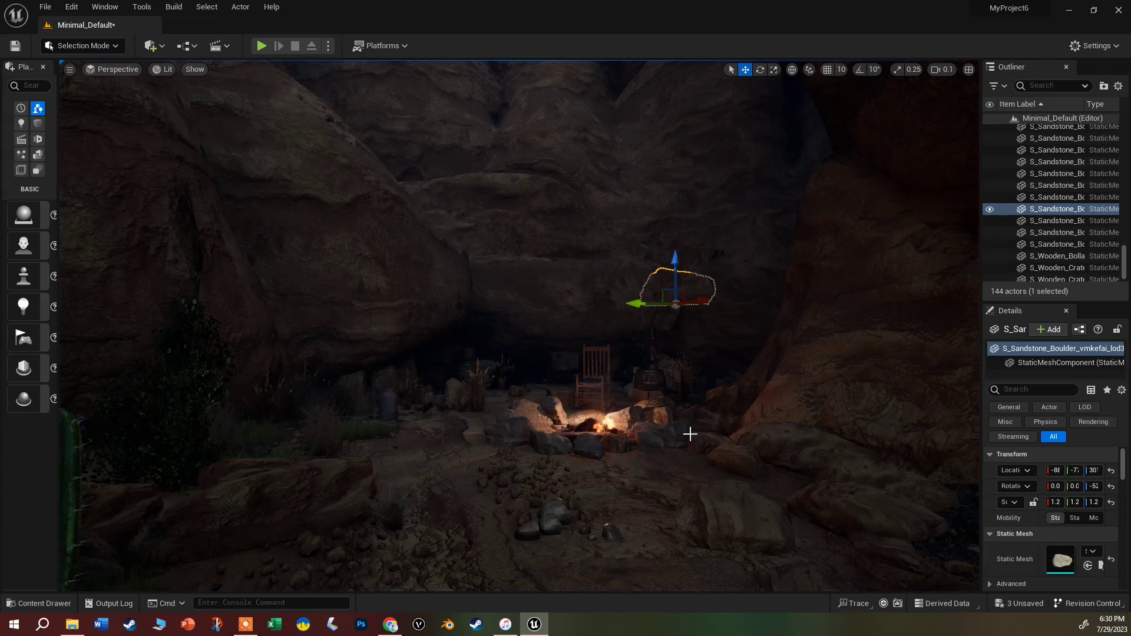
Restore editor icons, delete BP_FirstFlicker from the level, and bring up the My_Blueprints content drawer.
click(582, 401)
key(f)
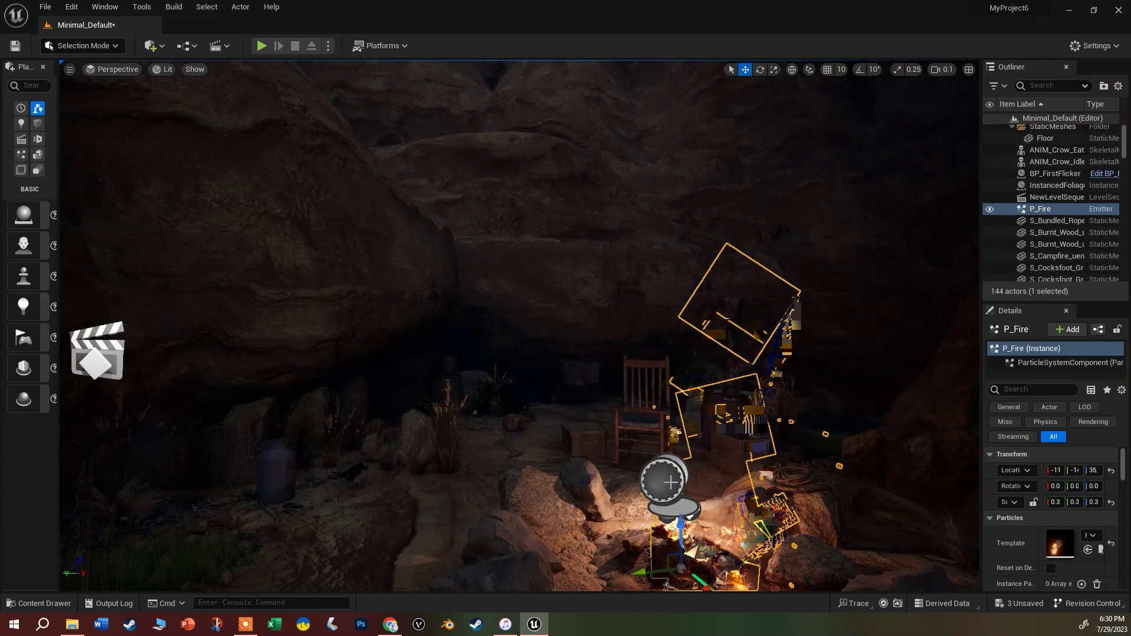
click(670, 482)
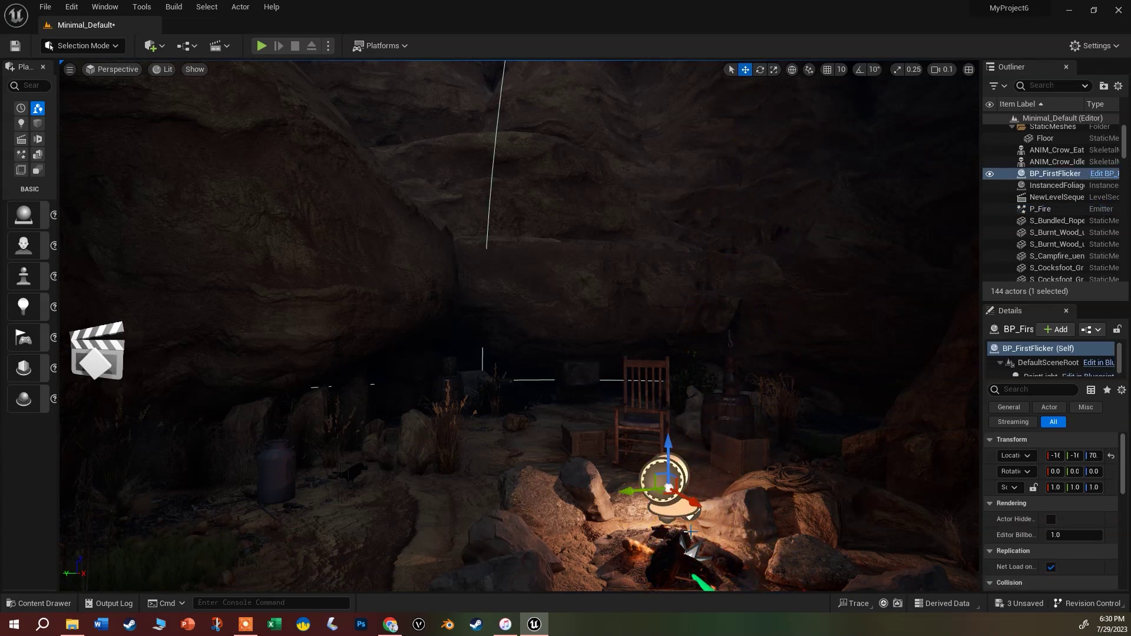
key(Delete)
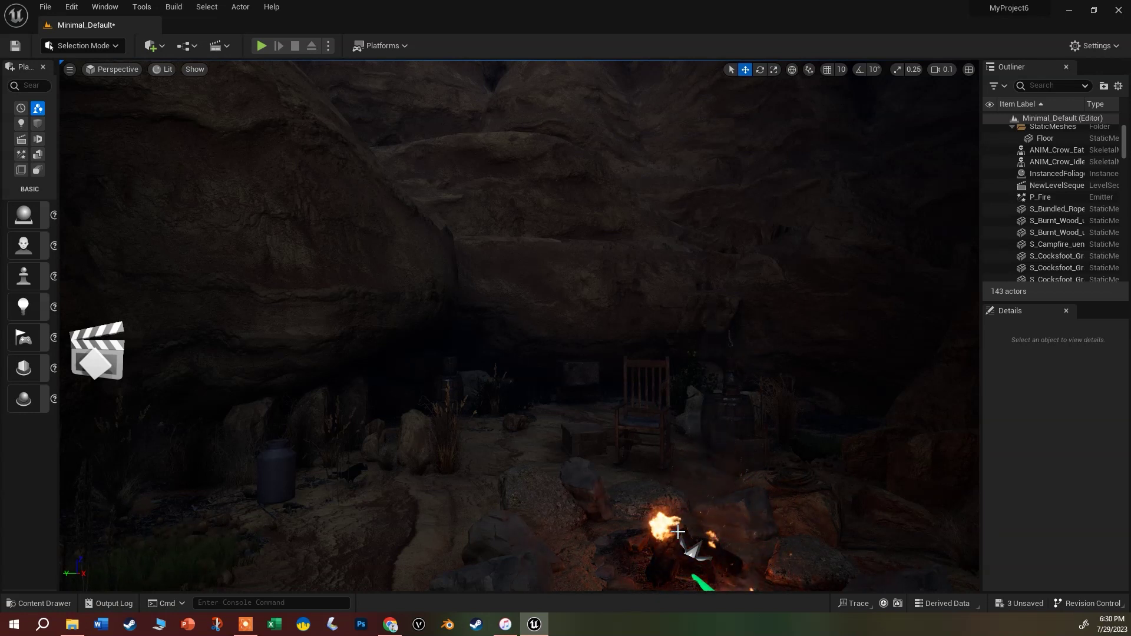
key(ctrl+space)
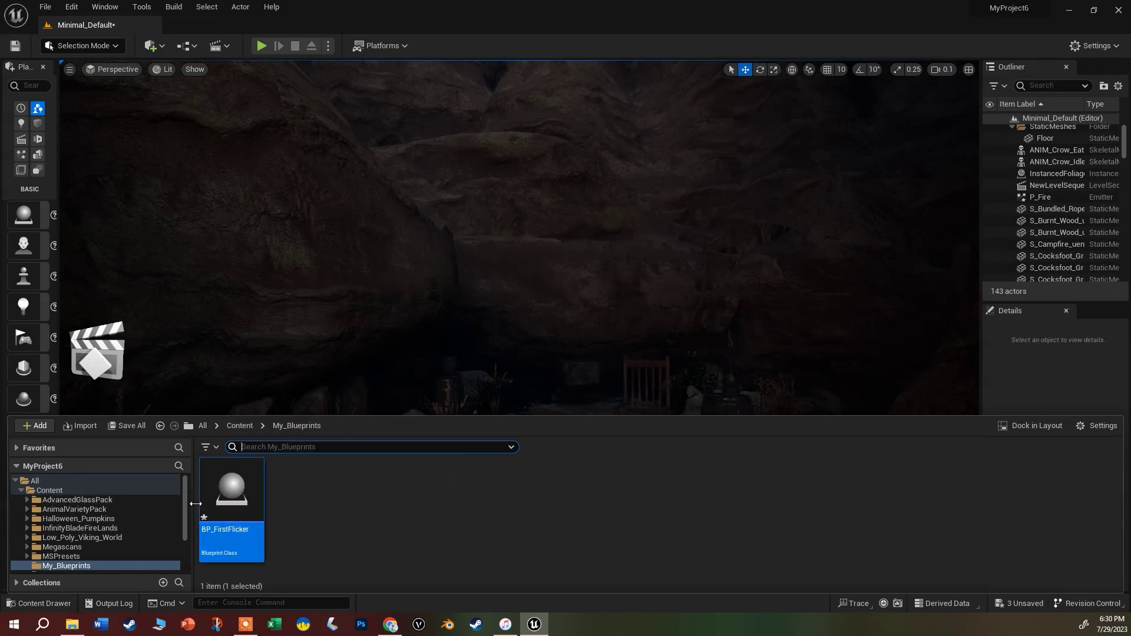
drag(231, 509, 531, 483)
key(ctrl+z)
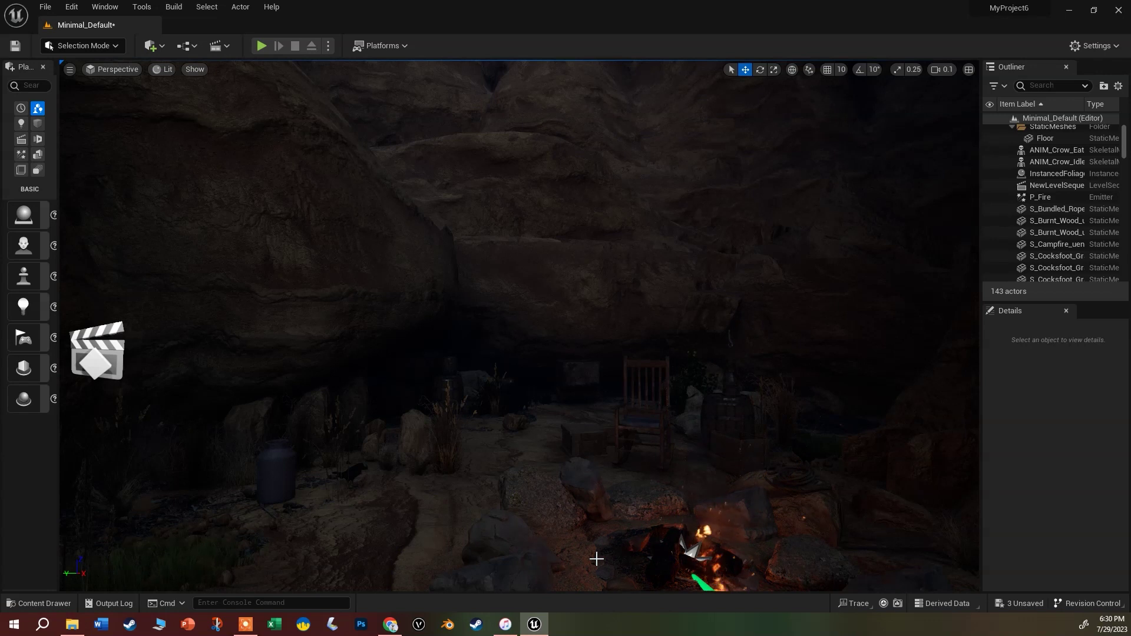
key(ctrl+space)
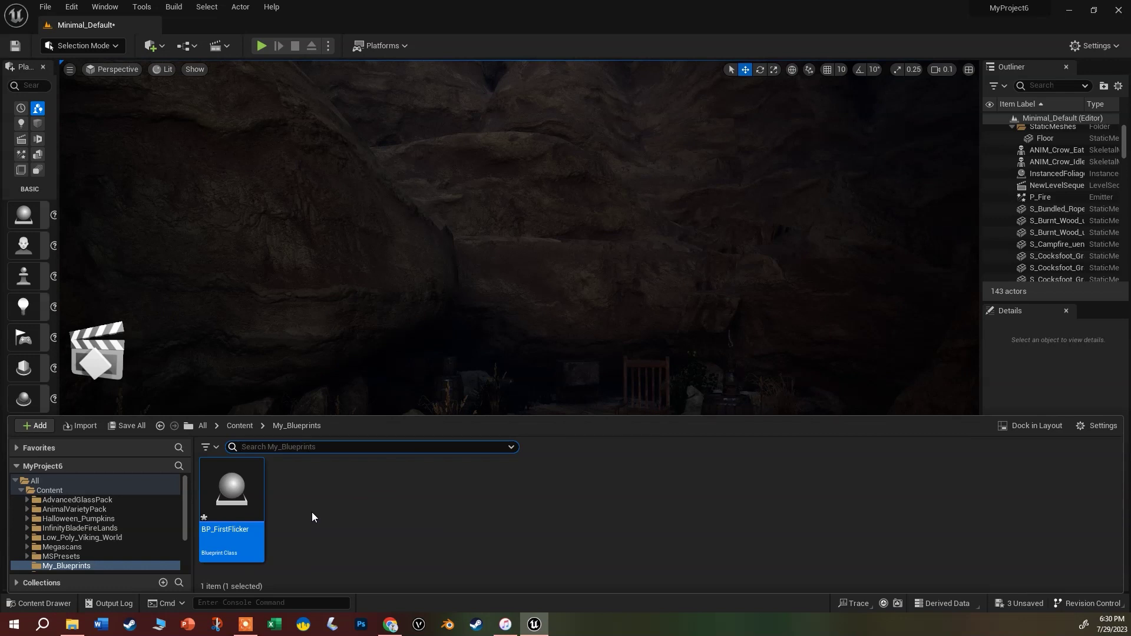
click(189, 48)
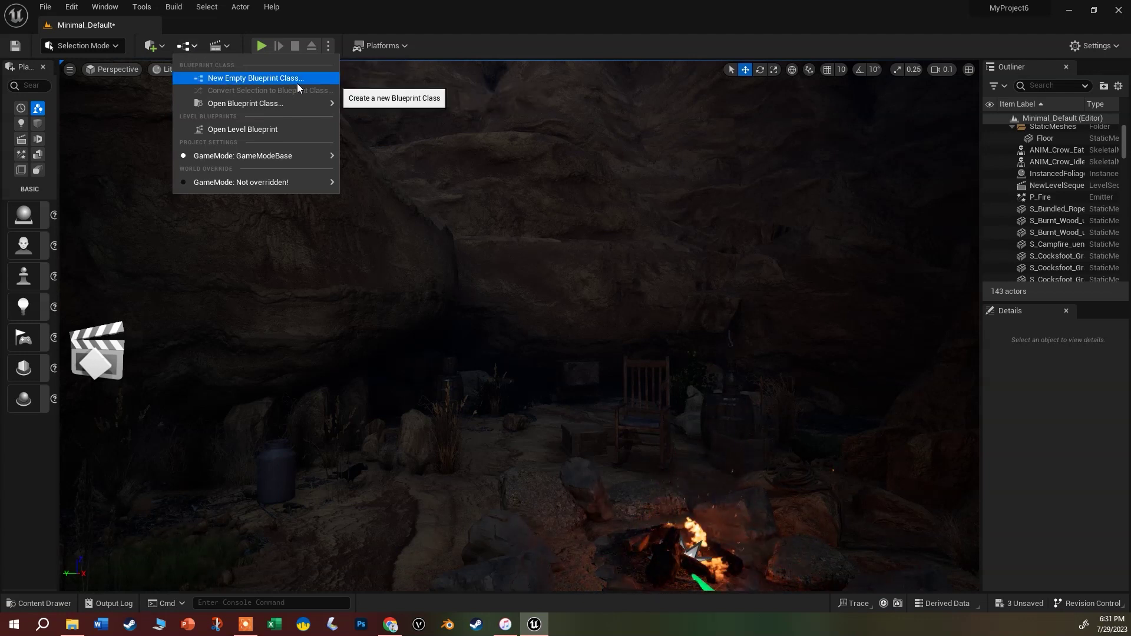
mouse_move(295, 105)
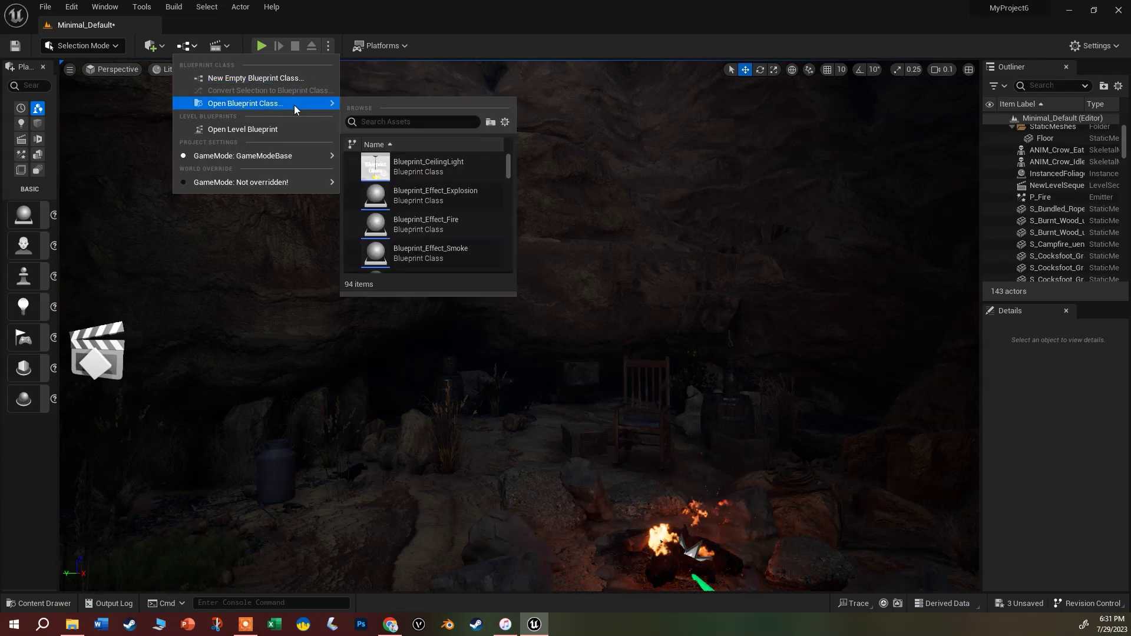
click(471, 20)
key(ctrl+space)
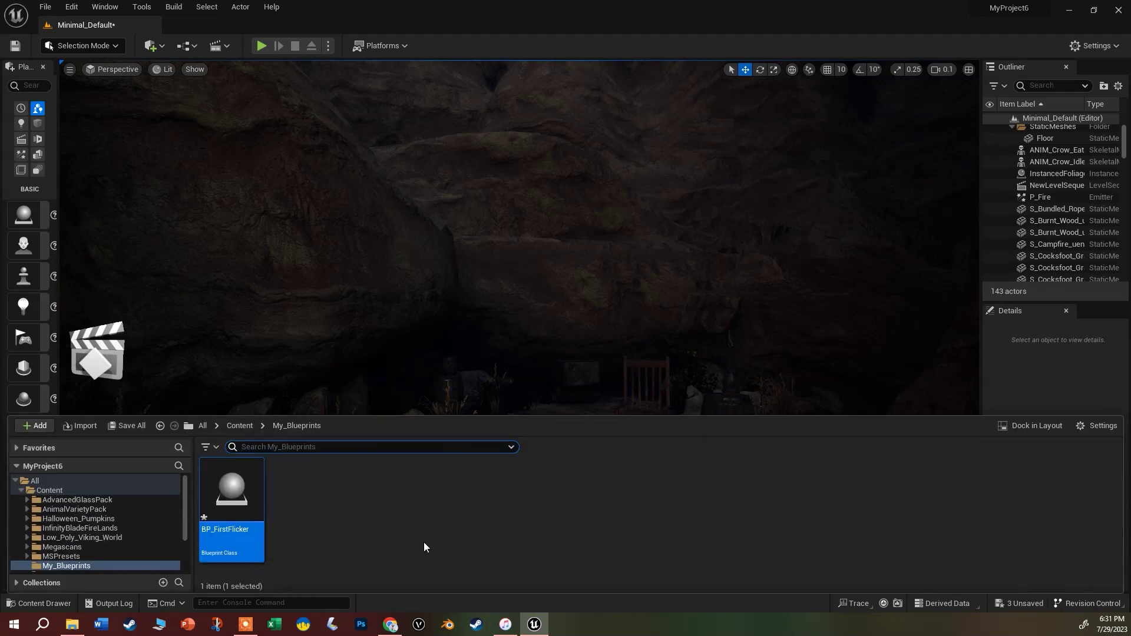
Create a new Blueprint Class in My_Blueprints with Actor as its parent class.
right_click(398, 500)
mouse_move(452, 310)
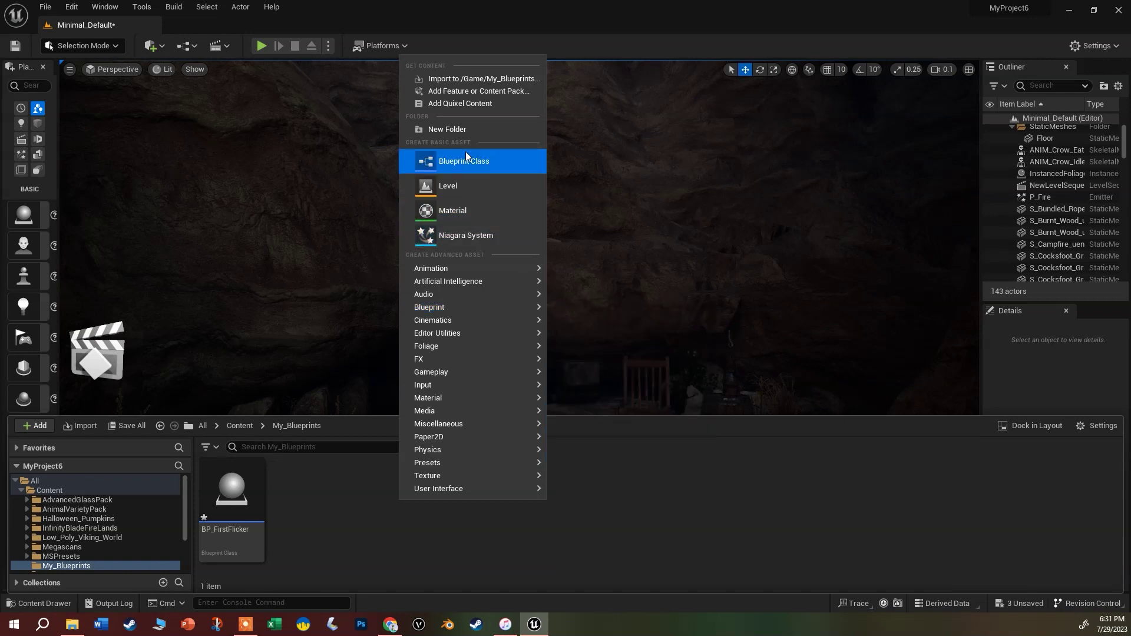
click(499, 164)
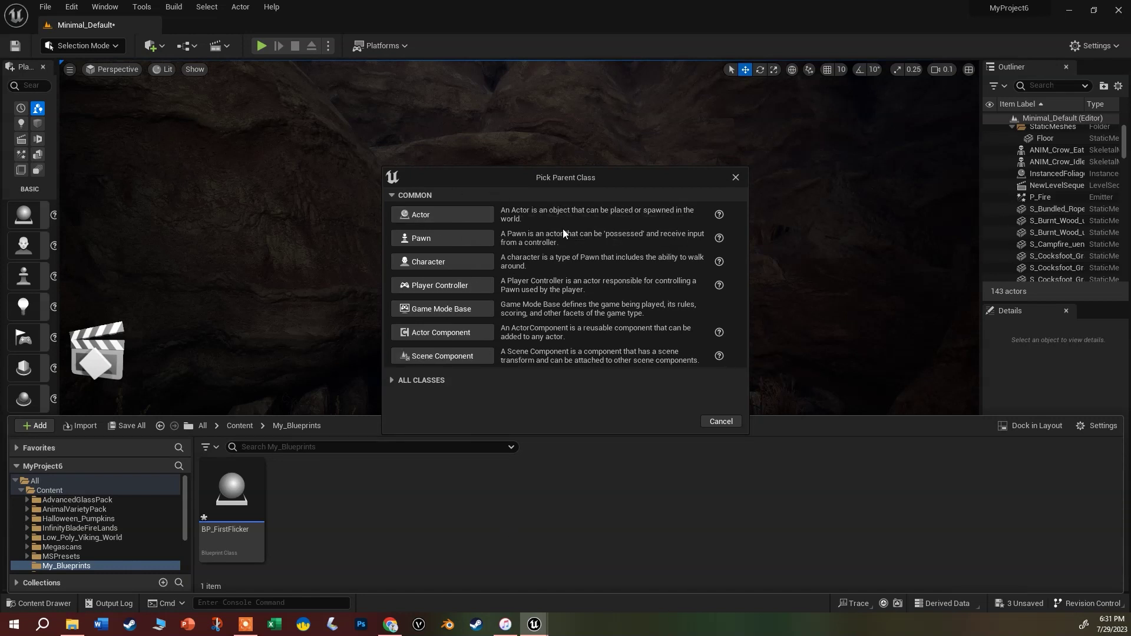
click(431, 221)
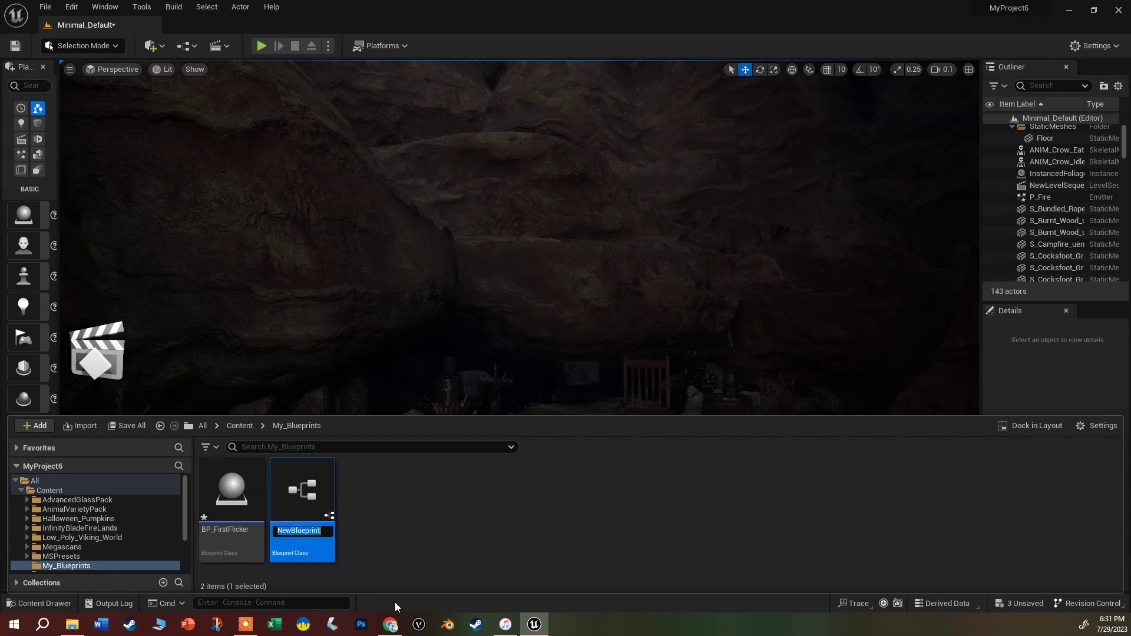
Name the new Blueprint asset BP_Flicker and deselect it.
text(BP_Flicker)
key(Return)
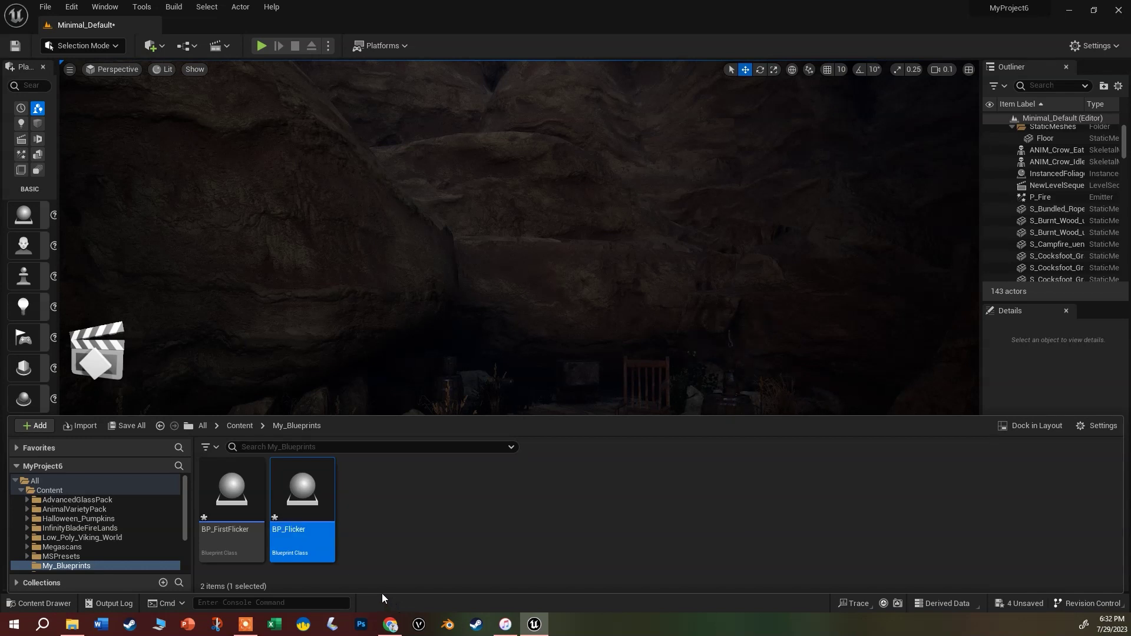
click(301, 530)
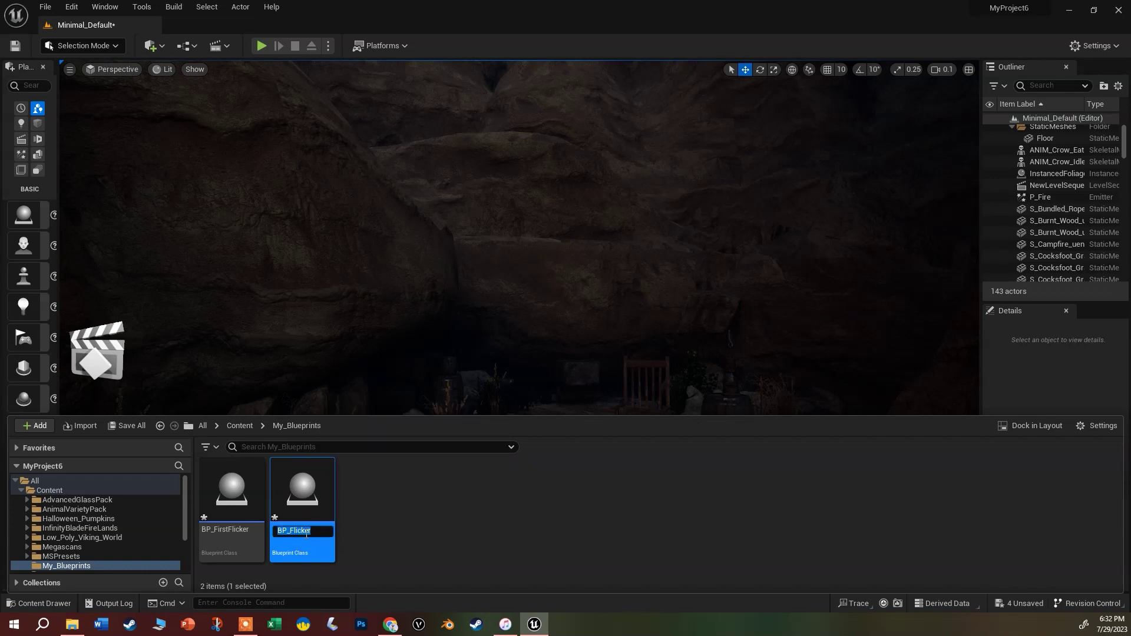
click(449, 536)
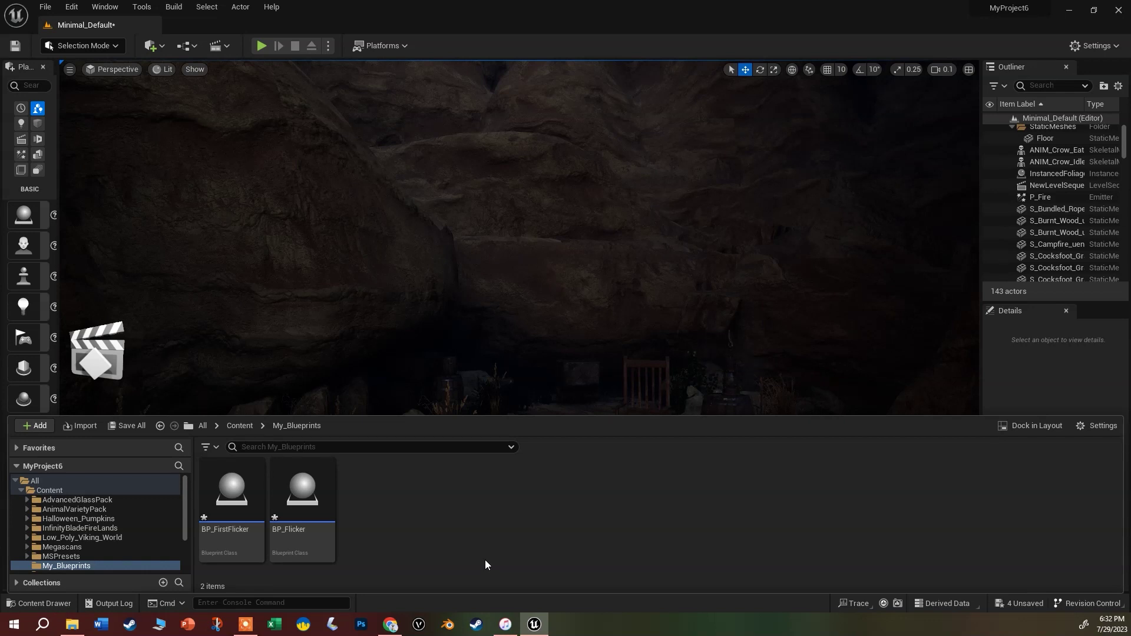
Open BP_Flicker in the full Blueprint editor and dock its tab beside Minimal_Default.
double_click(303, 490)
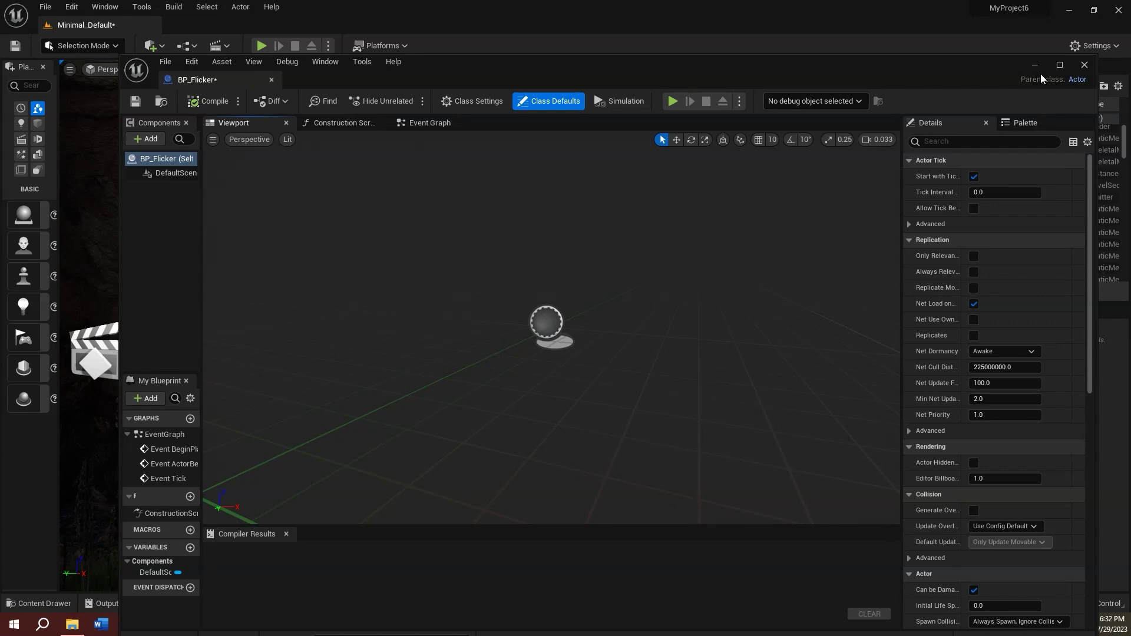
click(1084, 65)
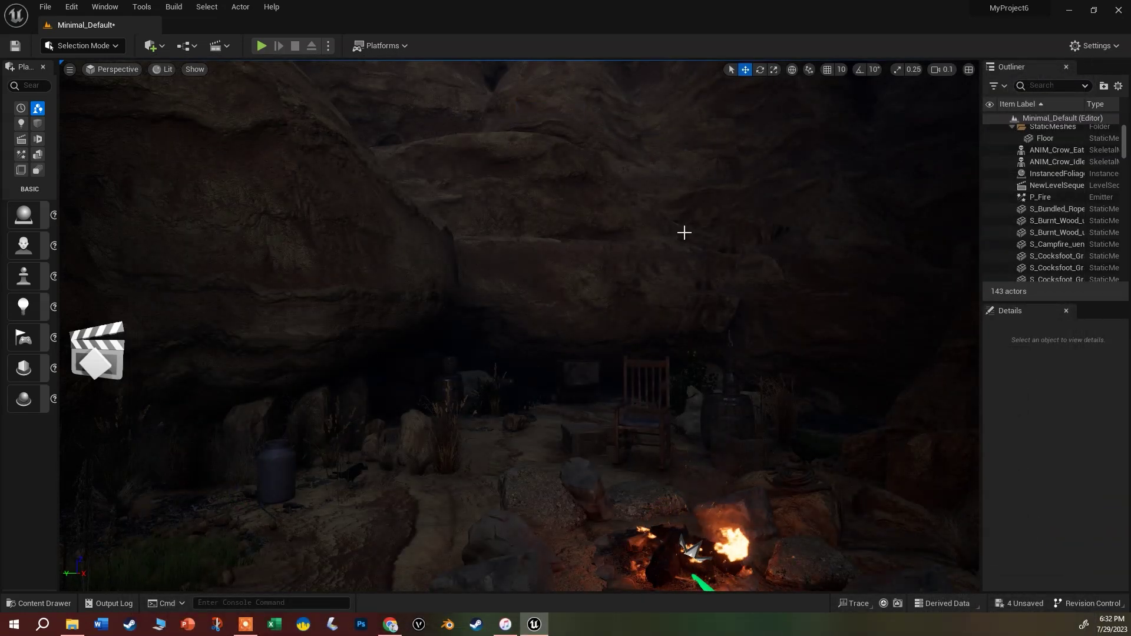
key(ctrl+space)
double_click(308, 508)
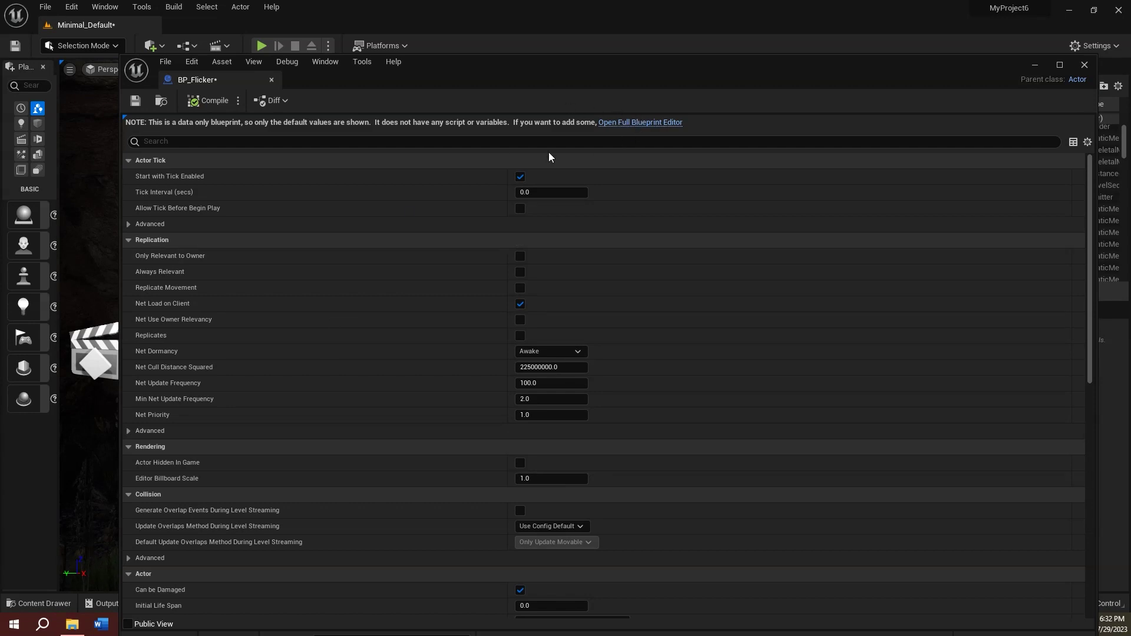
click(618, 122)
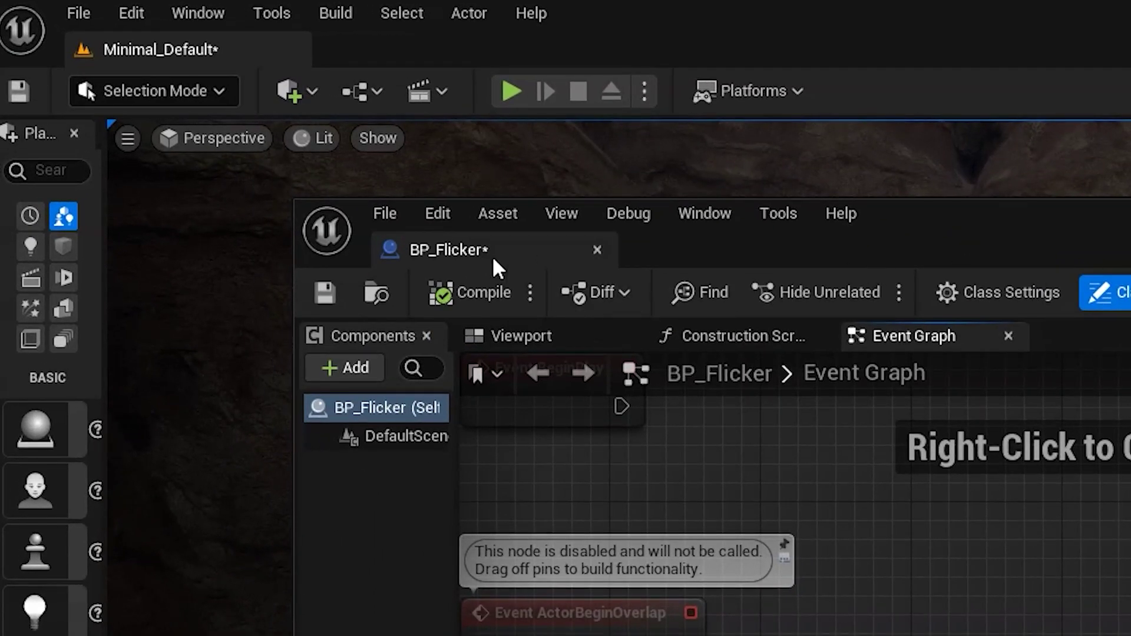
drag(438, 251, 381, 58)
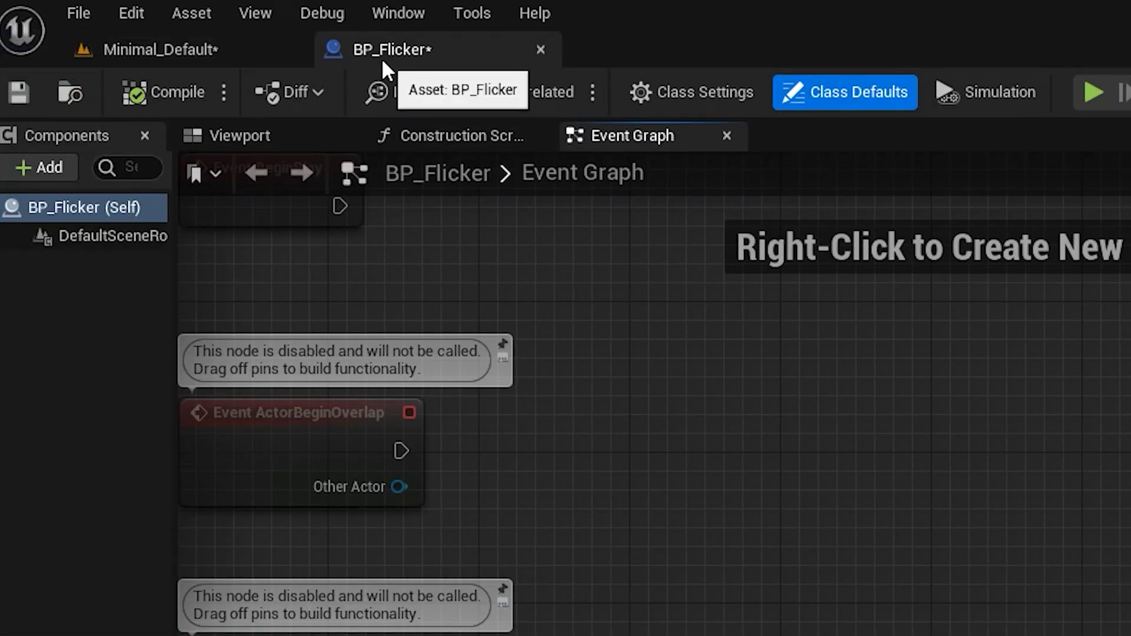
Switch between the Minimal_Default and BP_Flicker tabs, ending on BP_Flicker's component viewport.
click(132, 47)
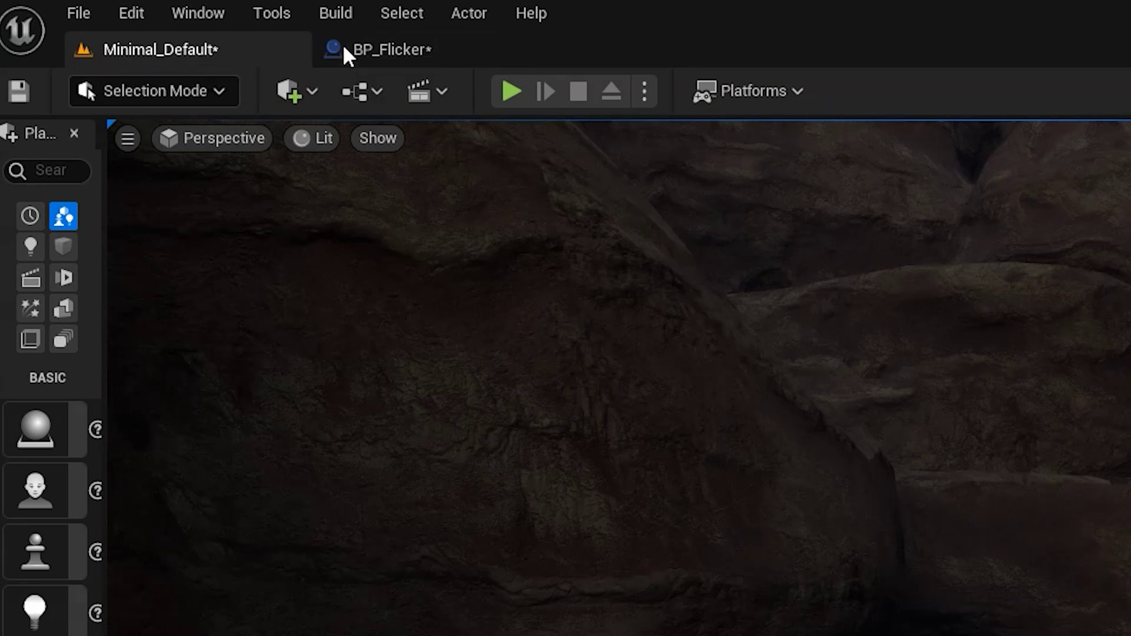
click(476, 49)
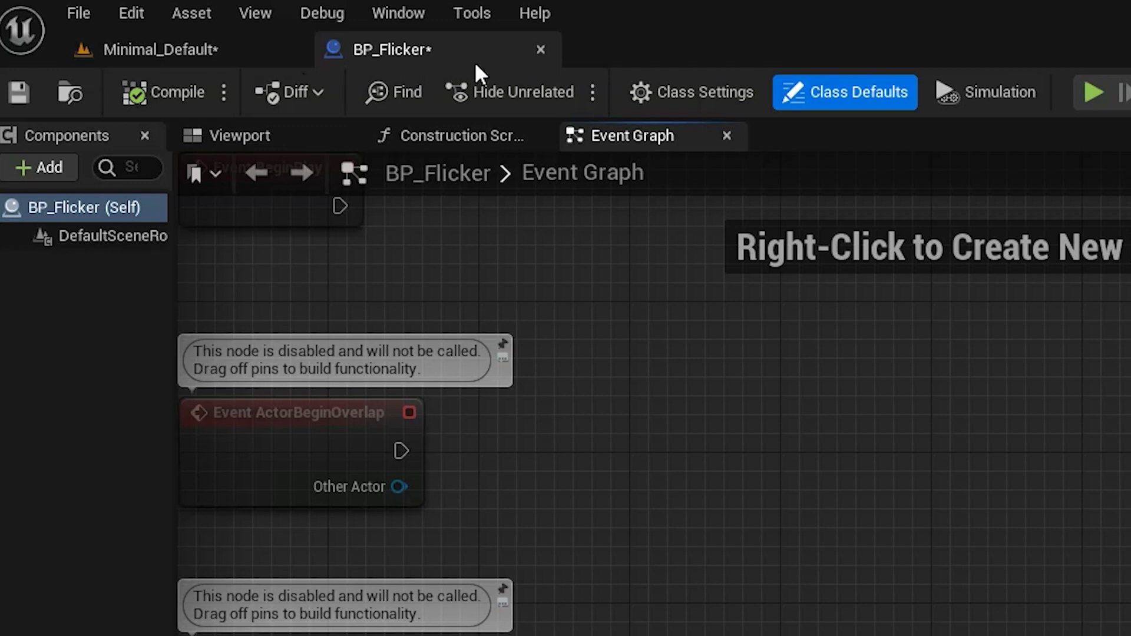
click(251, 52)
click(422, 59)
click(249, 142)
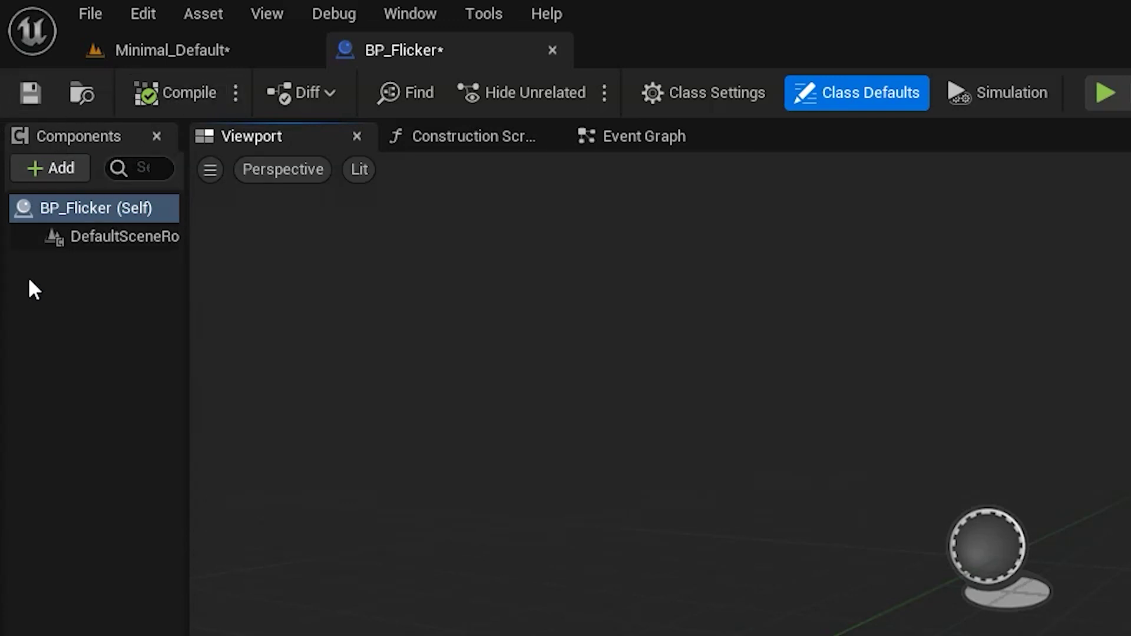
Add a Point Light component to BP_Flicker from the Components Add list.
mouse_move(122, 244)
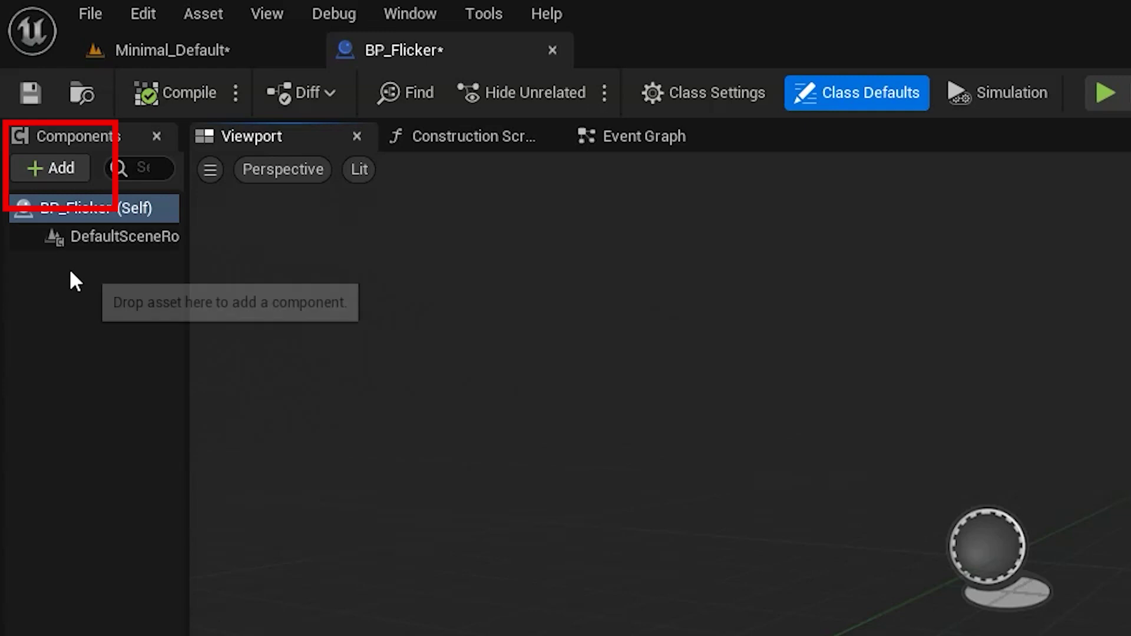
click(63, 168)
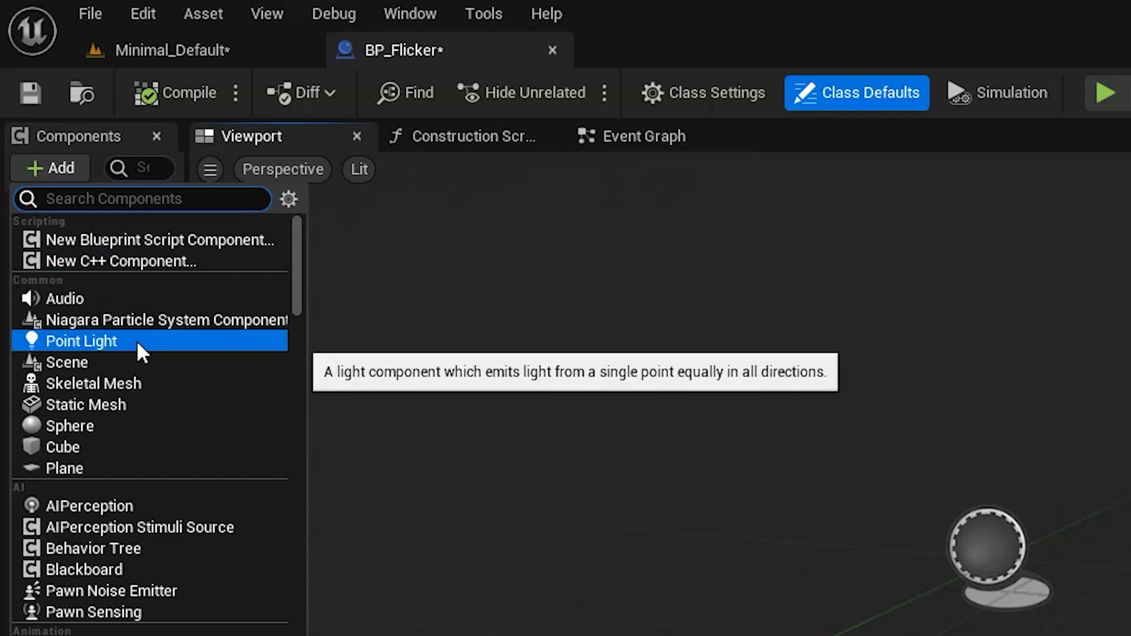
click(136, 341)
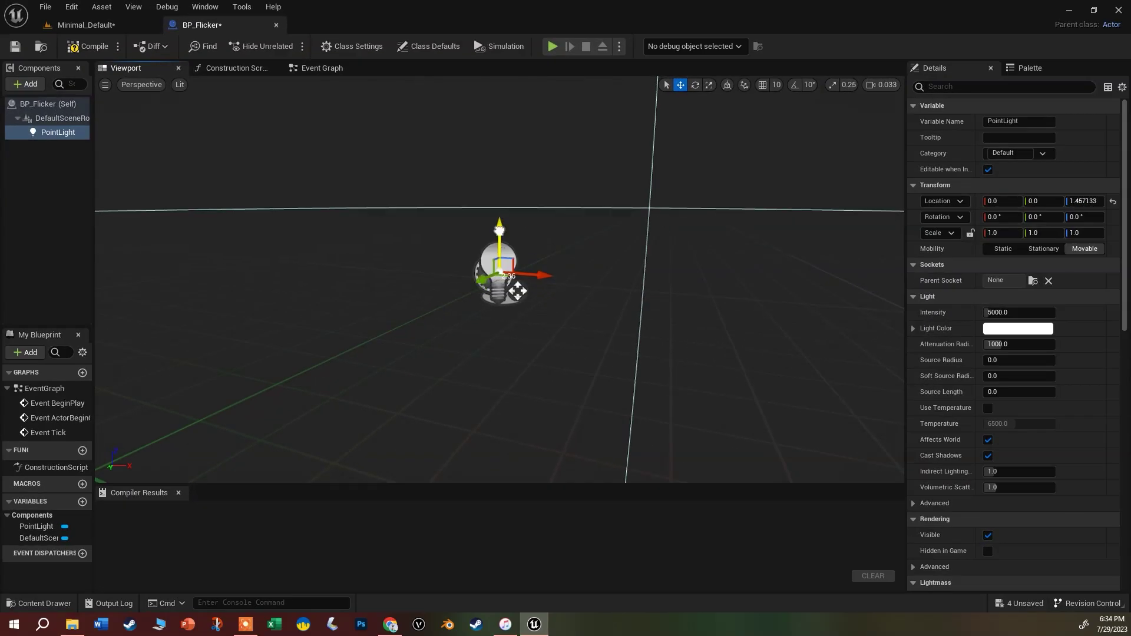
Raise the PointLight slightly above the root to about Z 4.38.
drag(944, 439, 947, 416)
drag(501, 220, 501, 225)
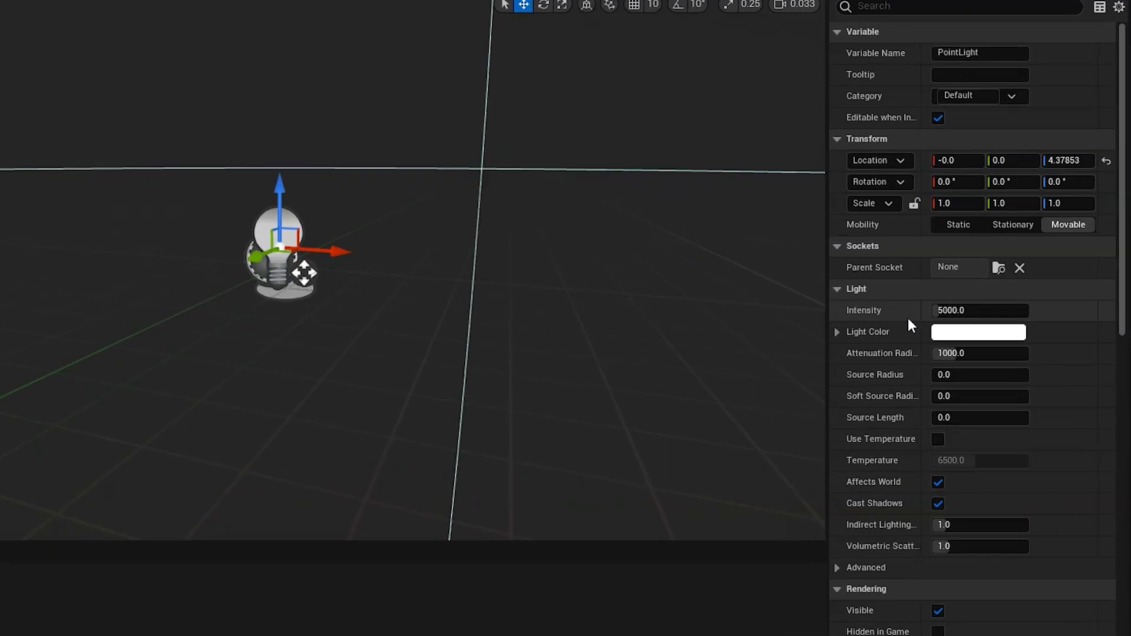
Set the PointLight intensity to 1000 and bring up its Light Color picker.
click(1002, 312)
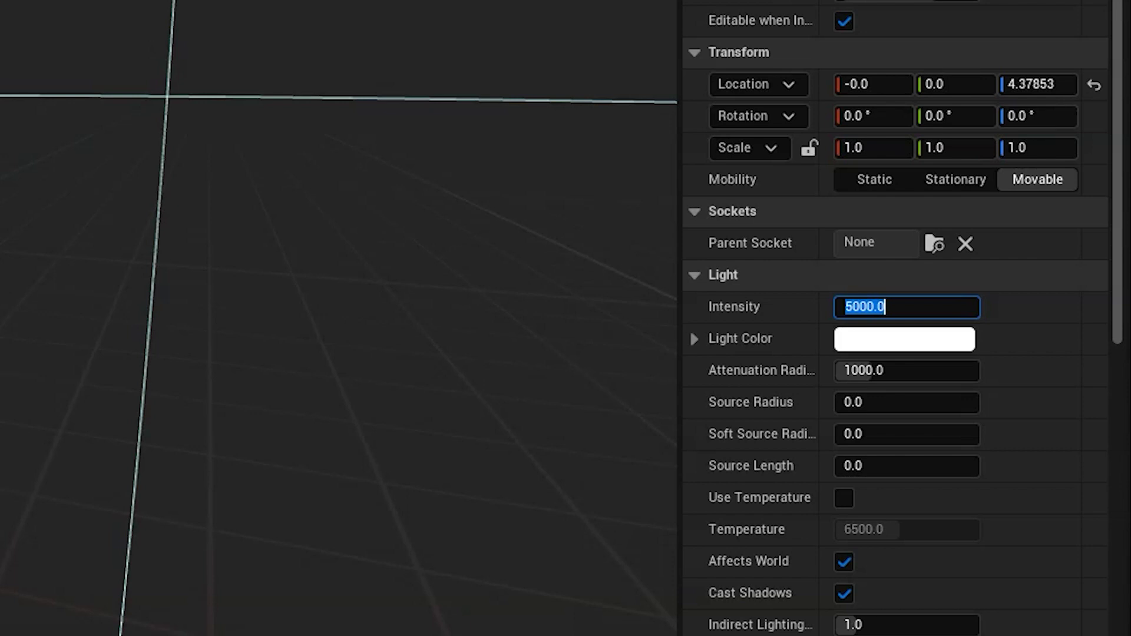
text(1000)
key(Return)
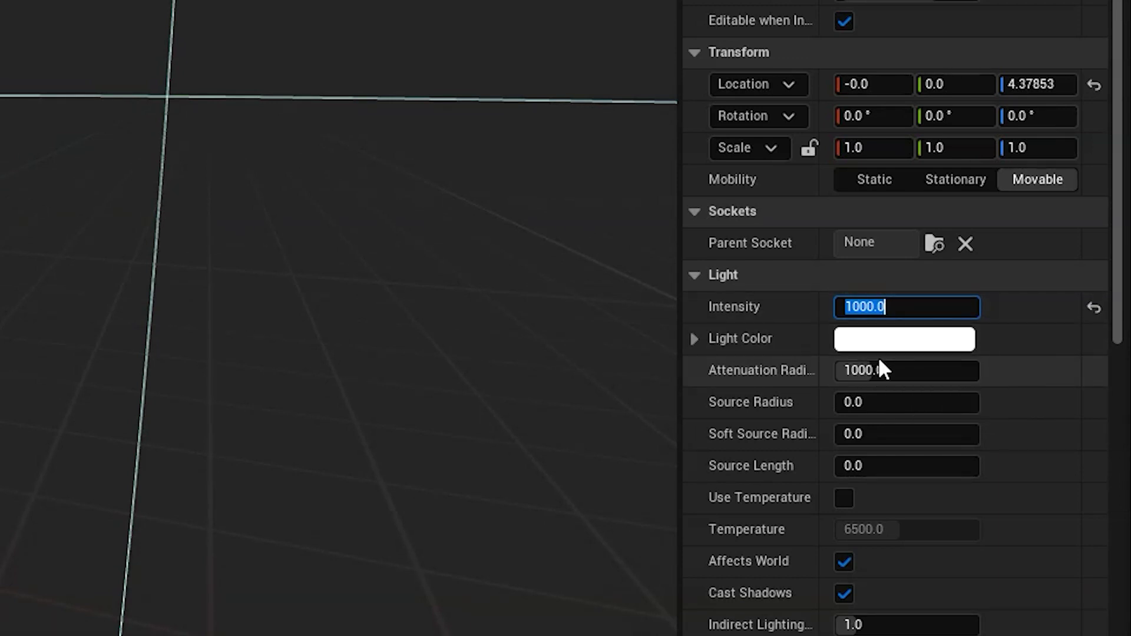
click(904, 341)
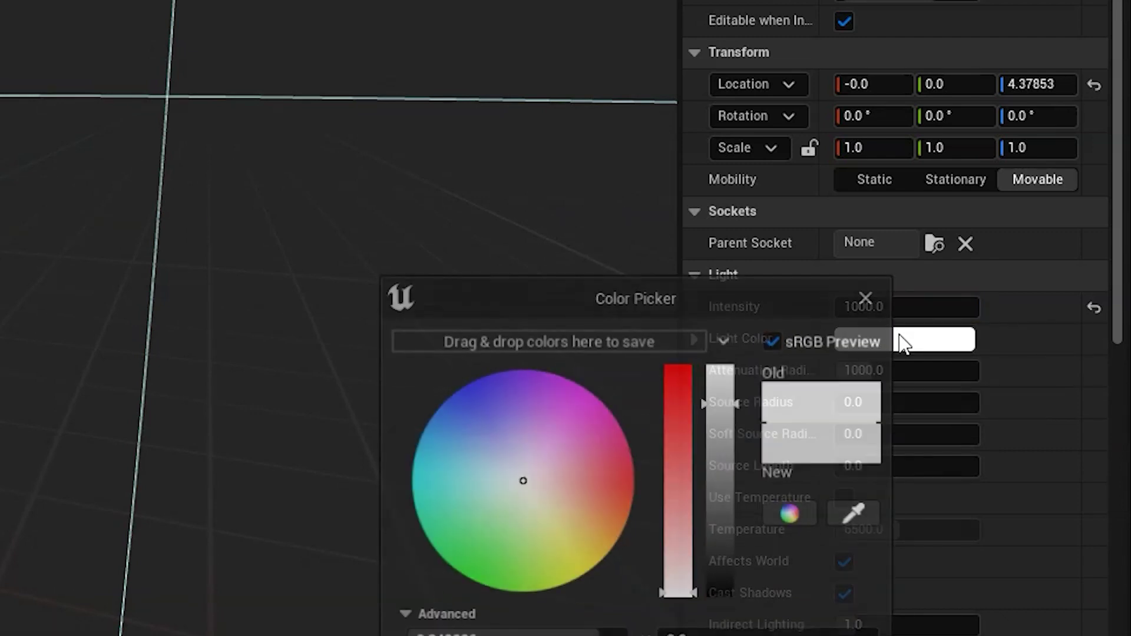
click(590, 501)
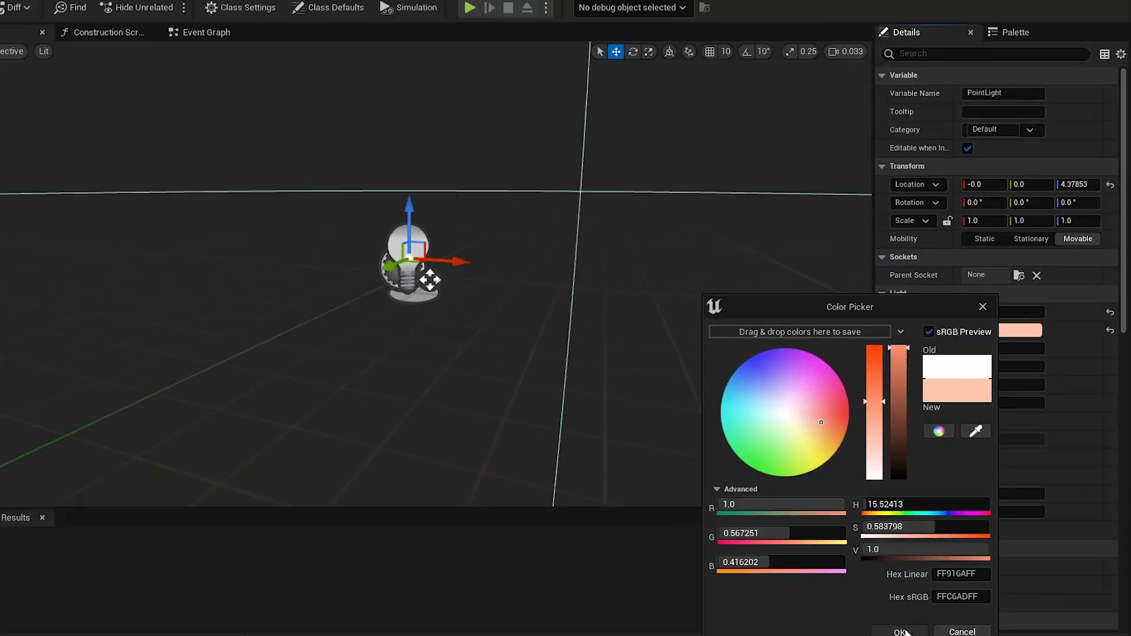
click(904, 629)
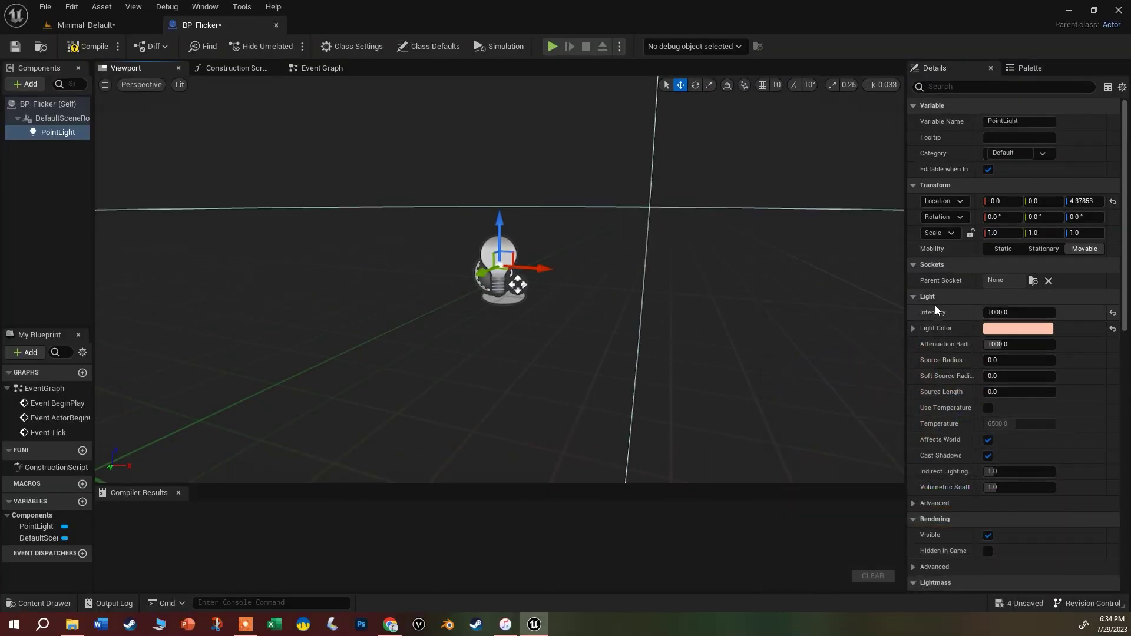
scroll(908, 542, down, 5)
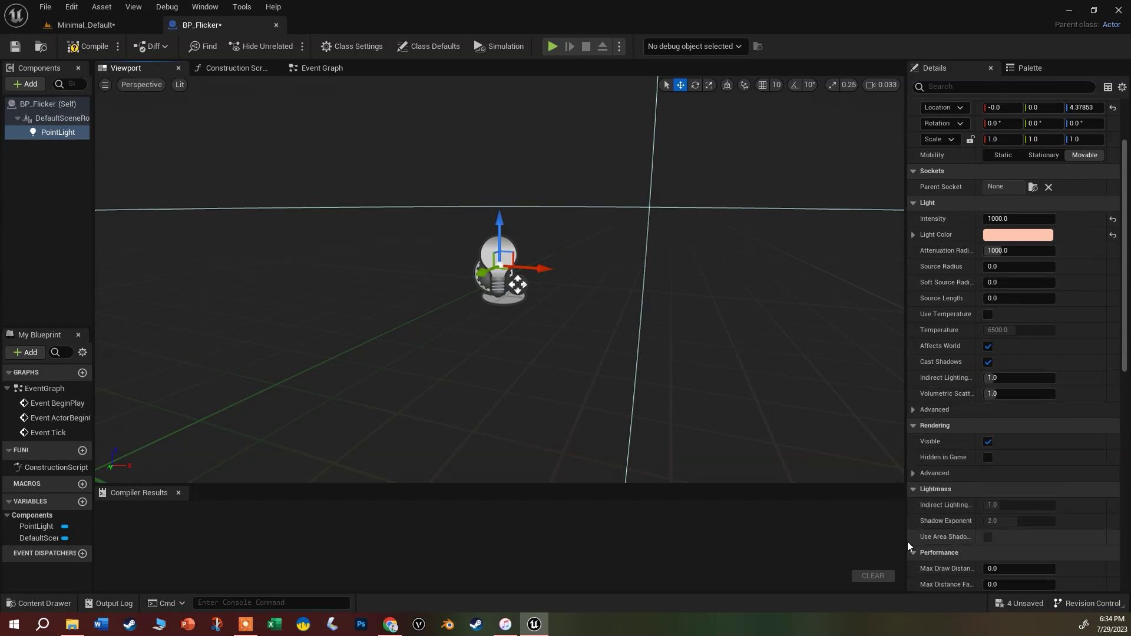
scroll(907, 542, up, 5)
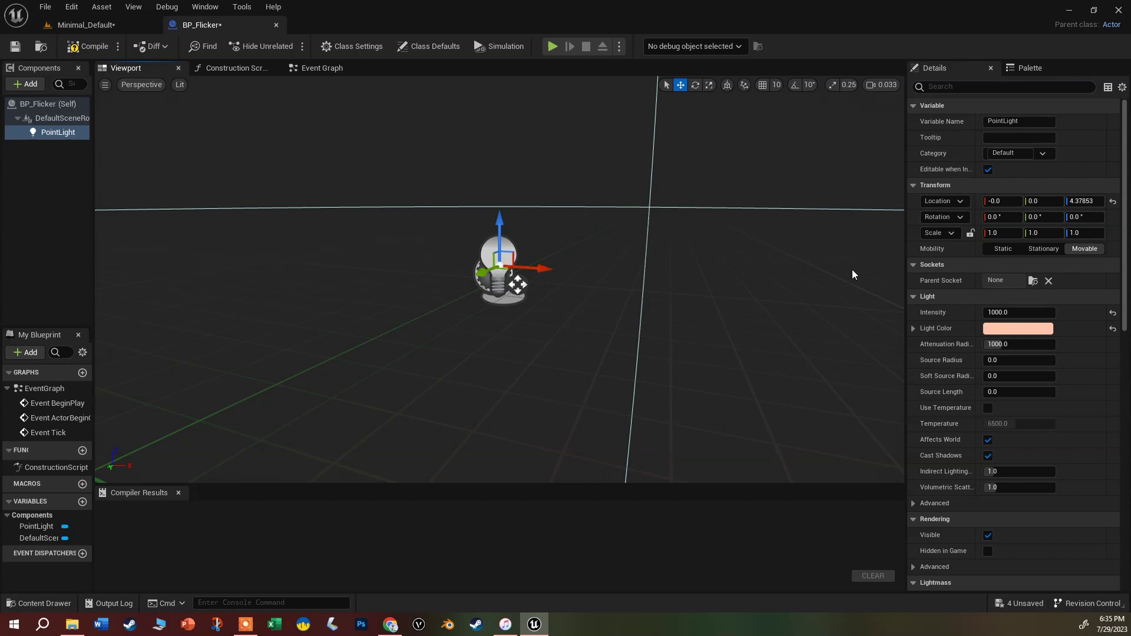
Compile BP_Flicker and switch to its Event Graph.
click(83, 47)
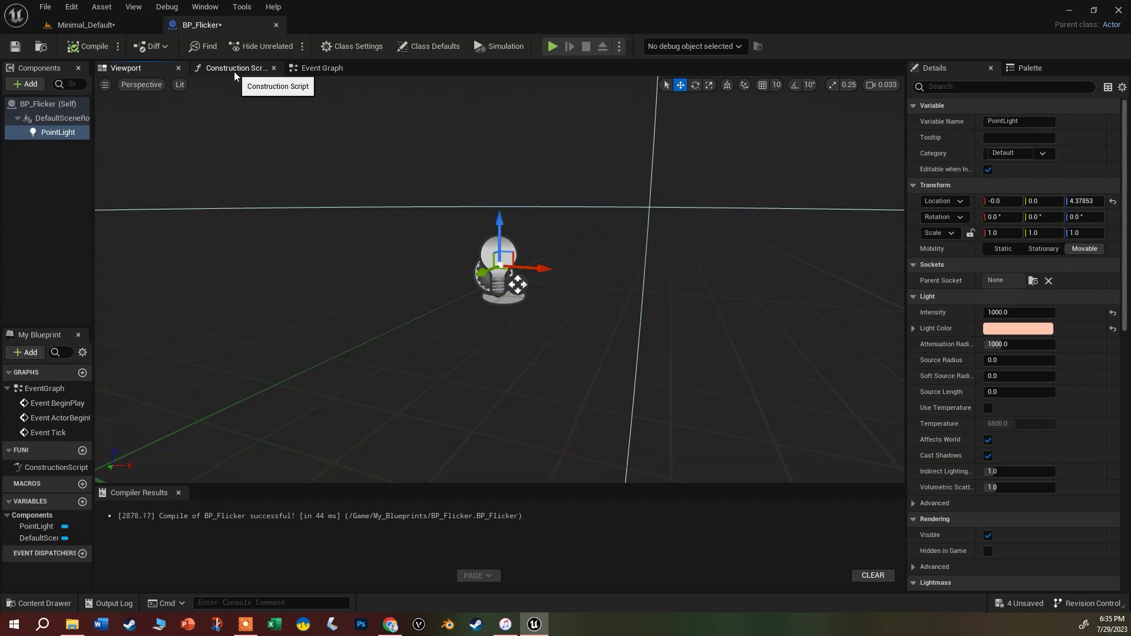
click(320, 71)
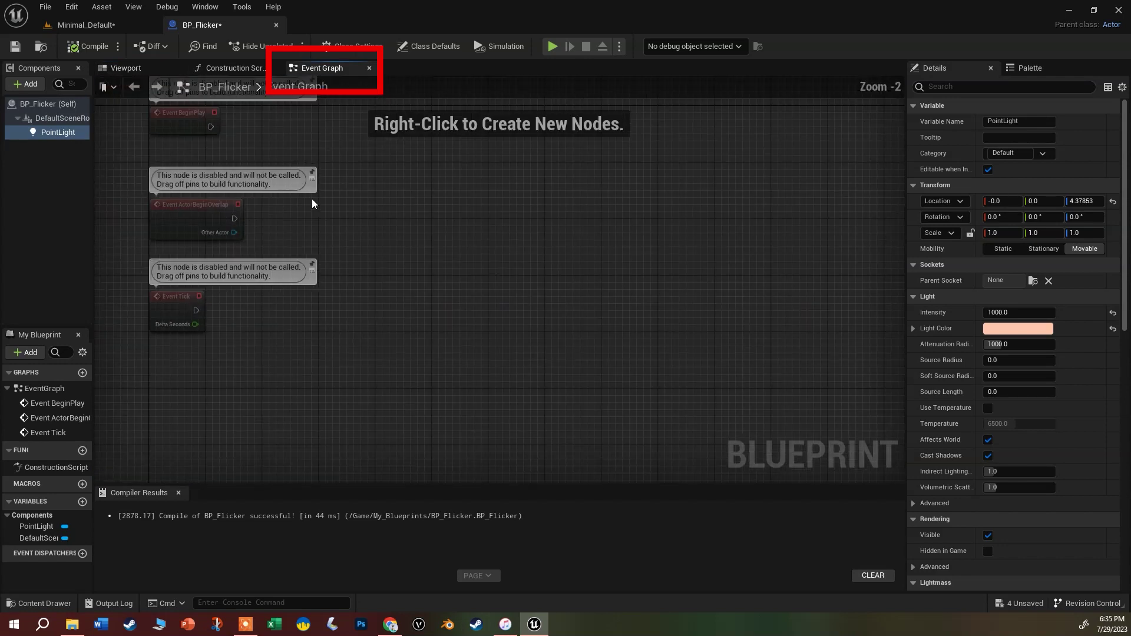
Delete the Event Tick and Event ActorBeginOverlap nodes from the Event Graph.
scroll(307, 211, up, 4)
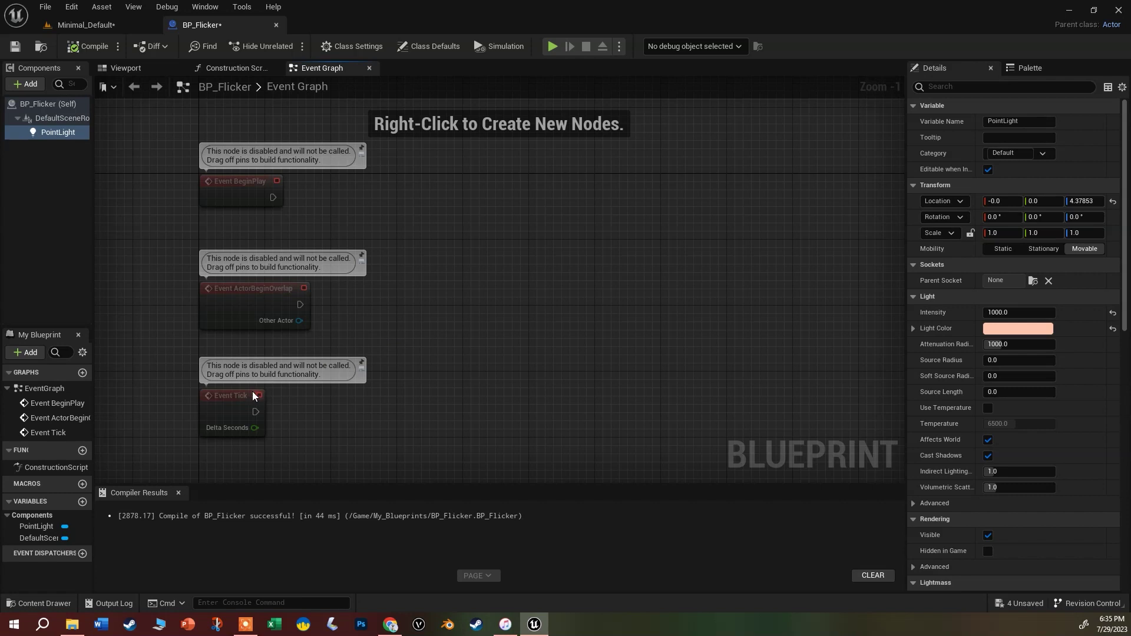
click(233, 407)
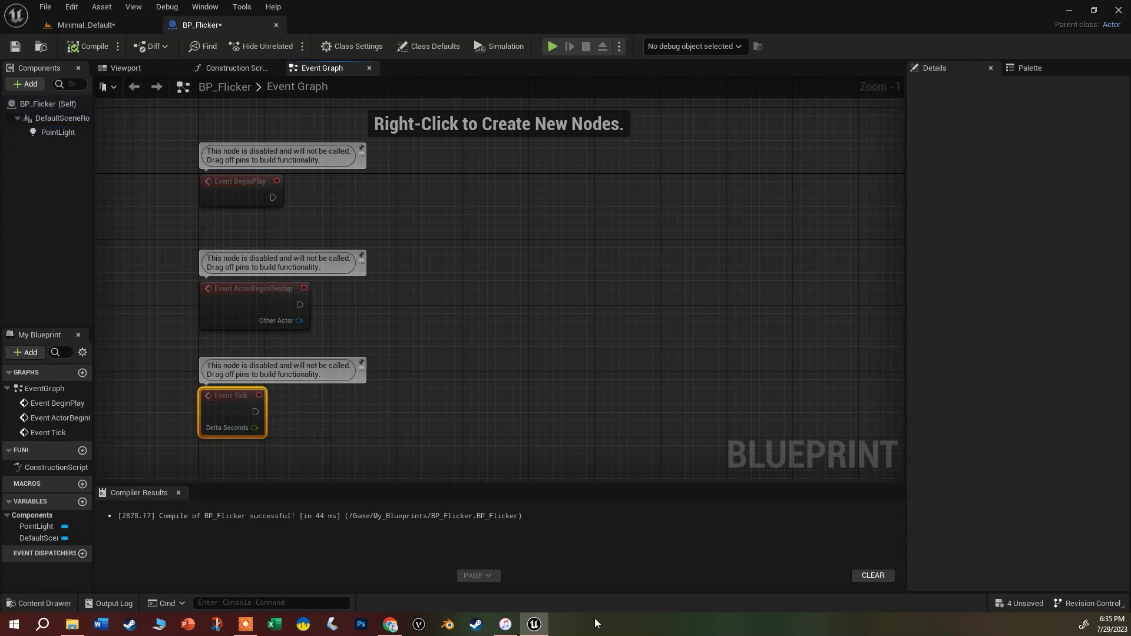
key(Delete)
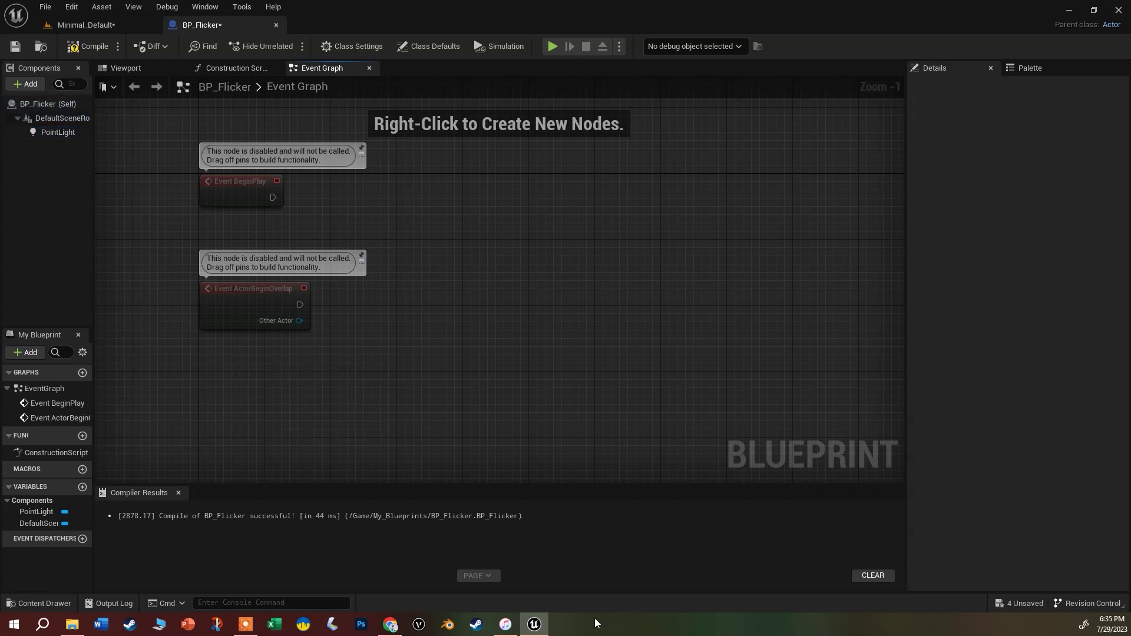
click(234, 290)
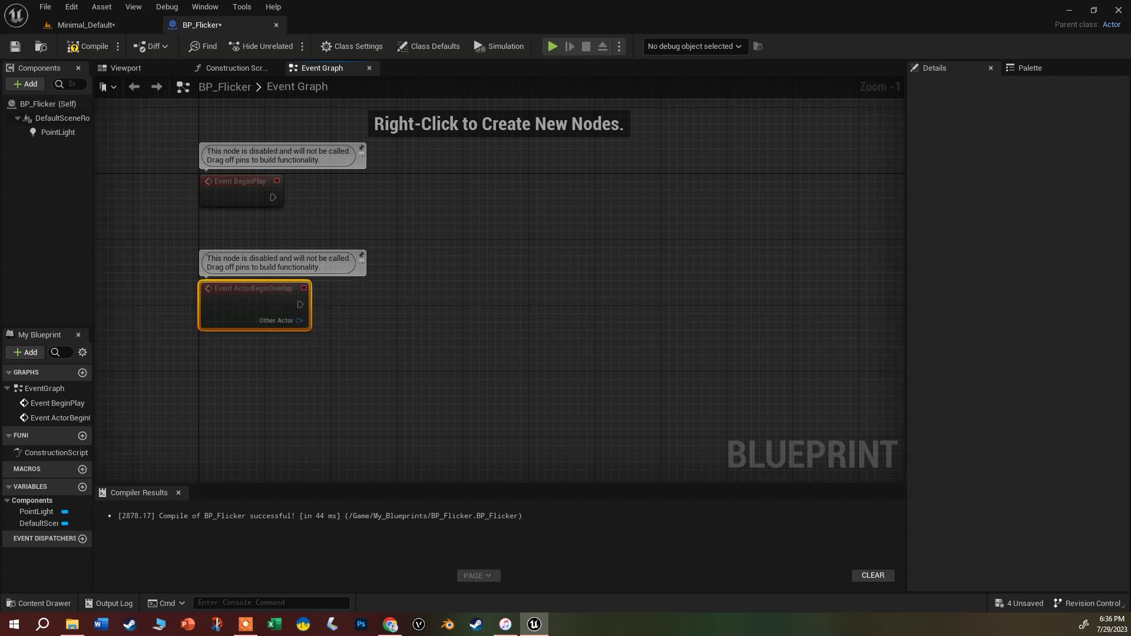
key(Delete)
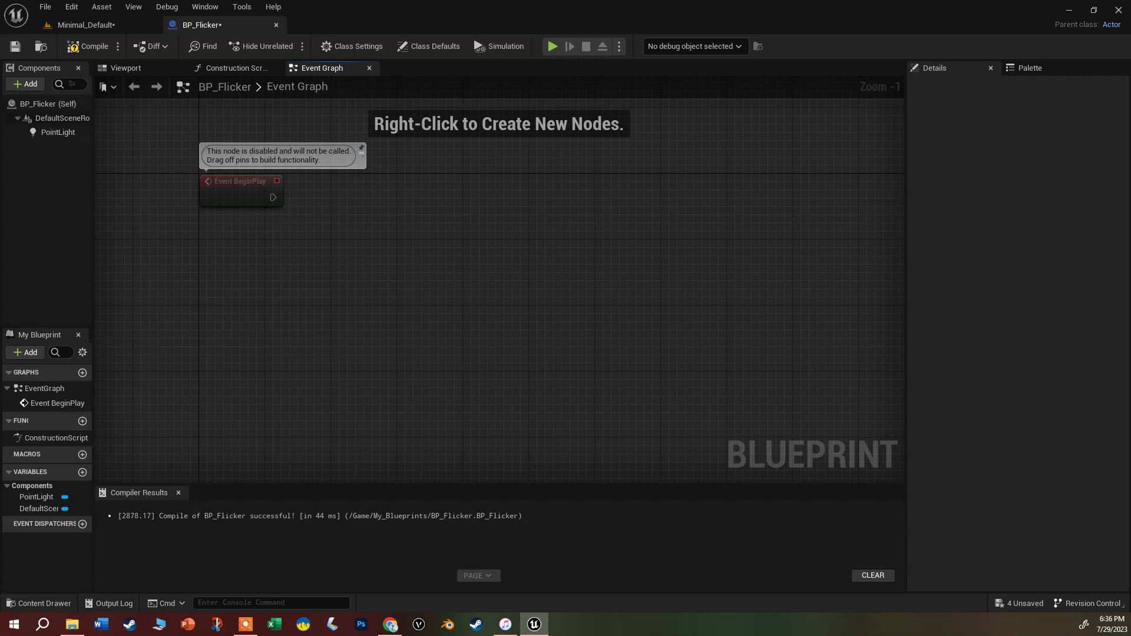
Select Event BeginPlay and drag a wire from its execution output to bring up the action list.
click(237, 192)
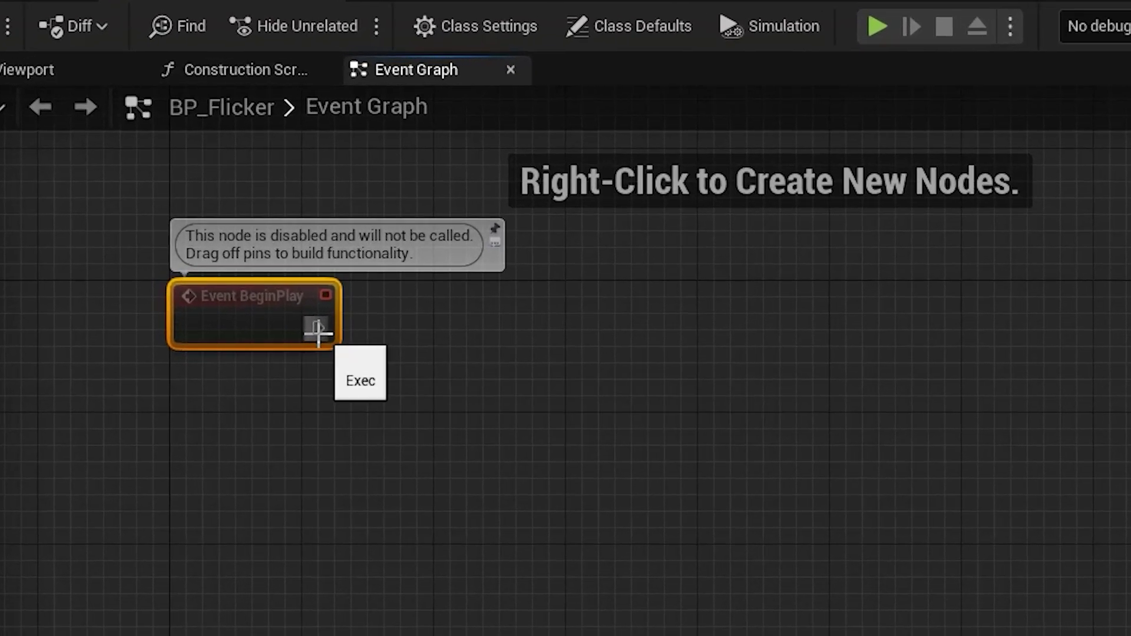
drag(273, 197, 274, 199)
drag(320, 333, 428, 352)
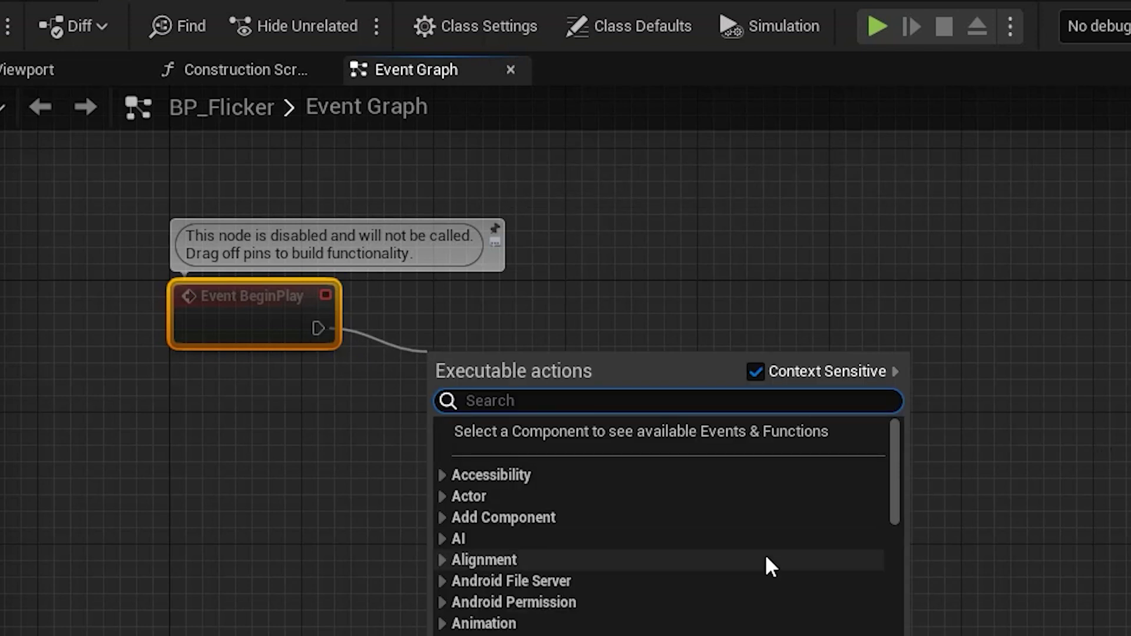
Search 'timel' and add a Timeline node wired to Event BeginPlay.
scroll(772, 584, down, 6)
scroll(772, 595, up, 5)
scroll(766, 589, up, 2)
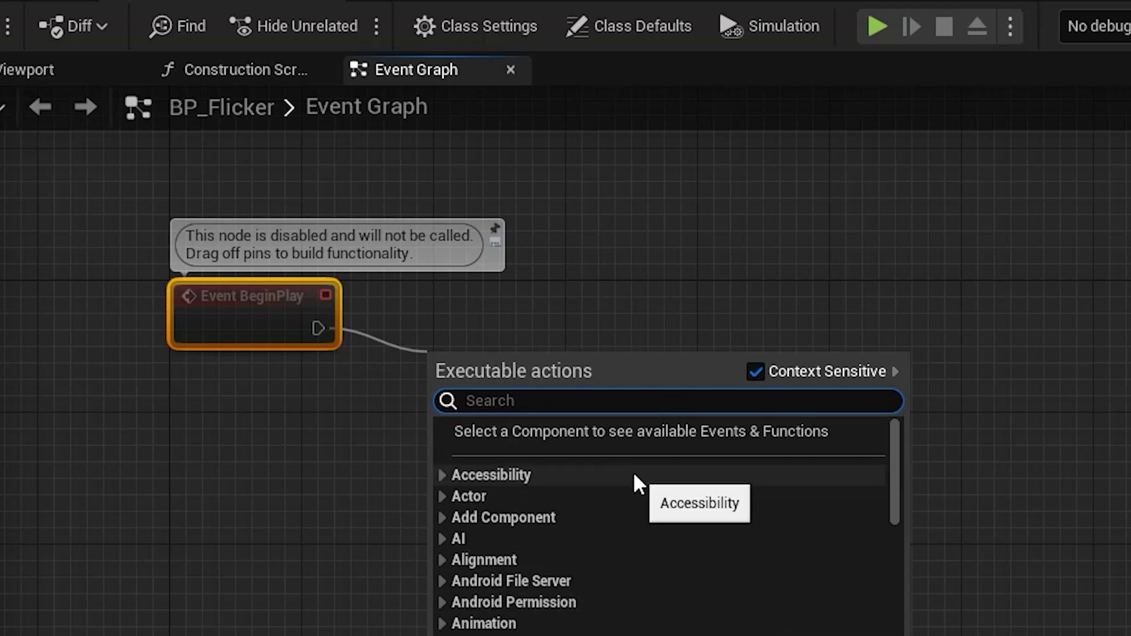
text(timel)
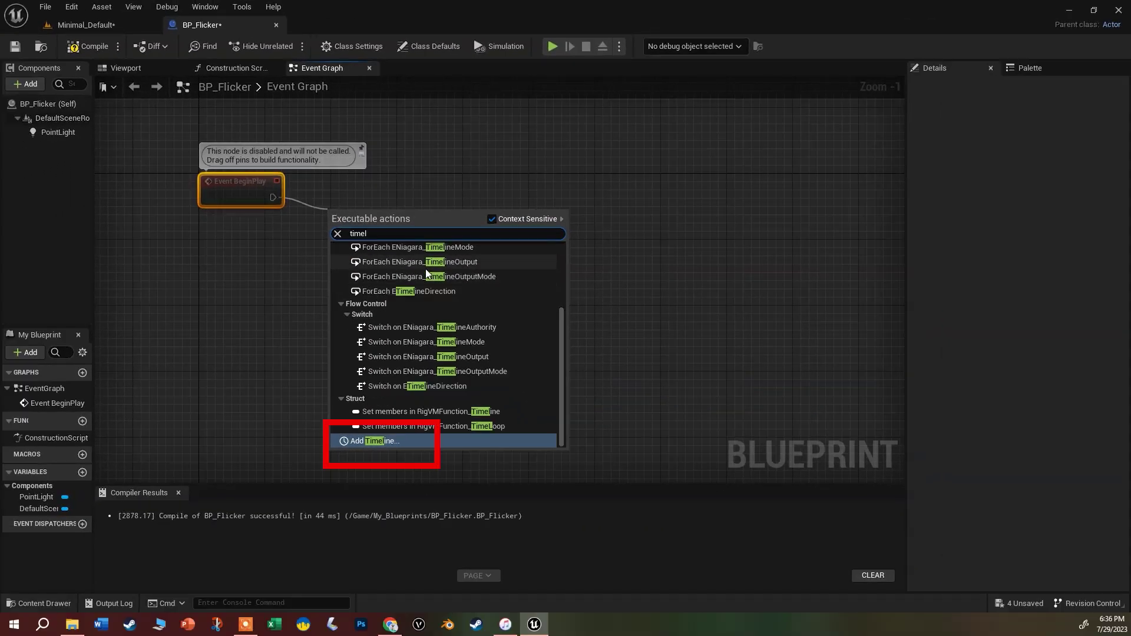
click(373, 443)
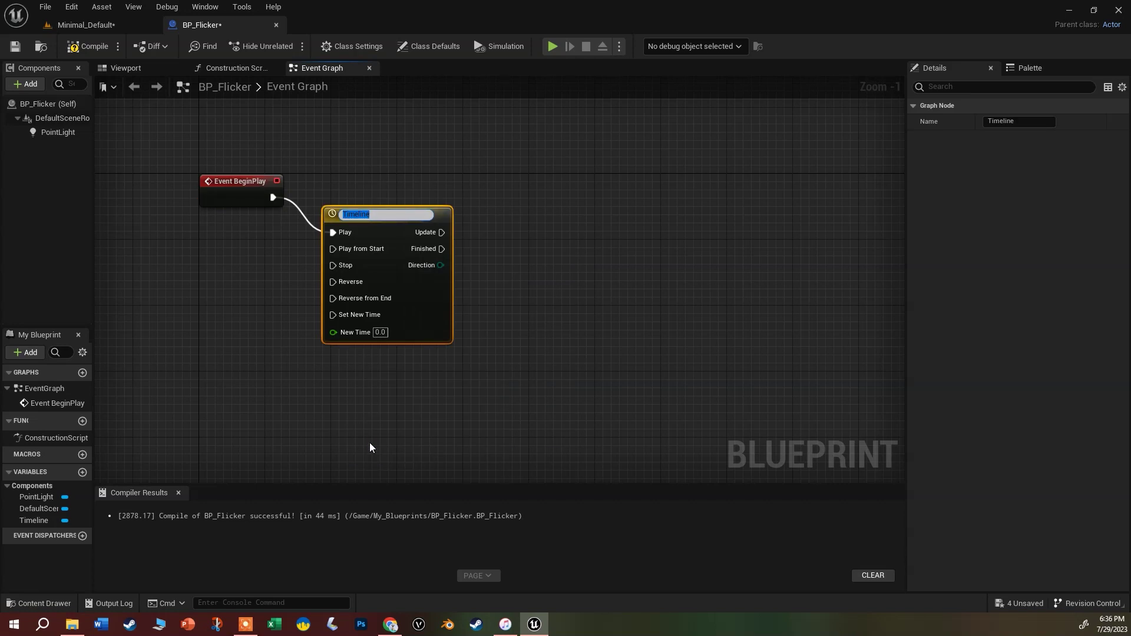
Name the timeline 'flickering', nudge it upward, and open it in the timeline editor.
text(flickering)
key(Return)
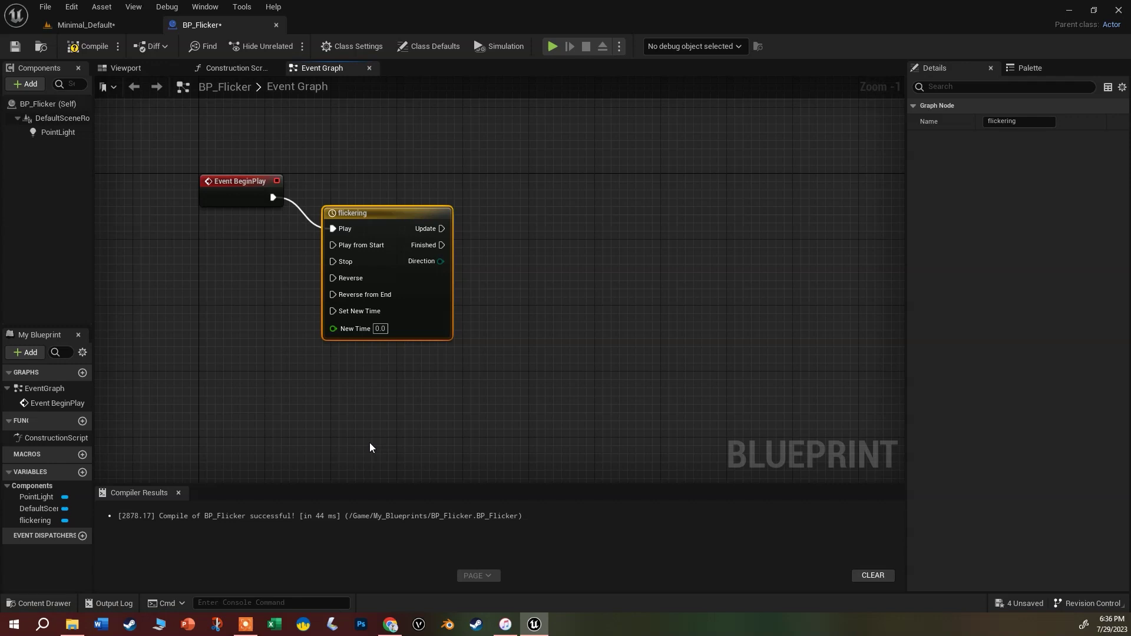
drag(393, 216, 394, 193)
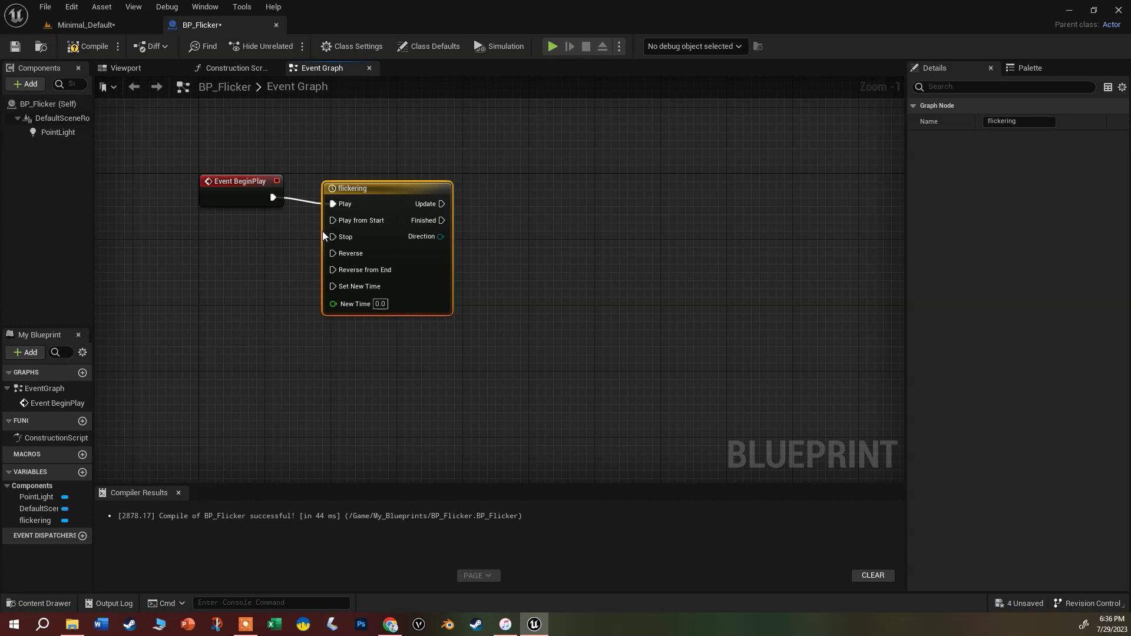
double_click(378, 187)
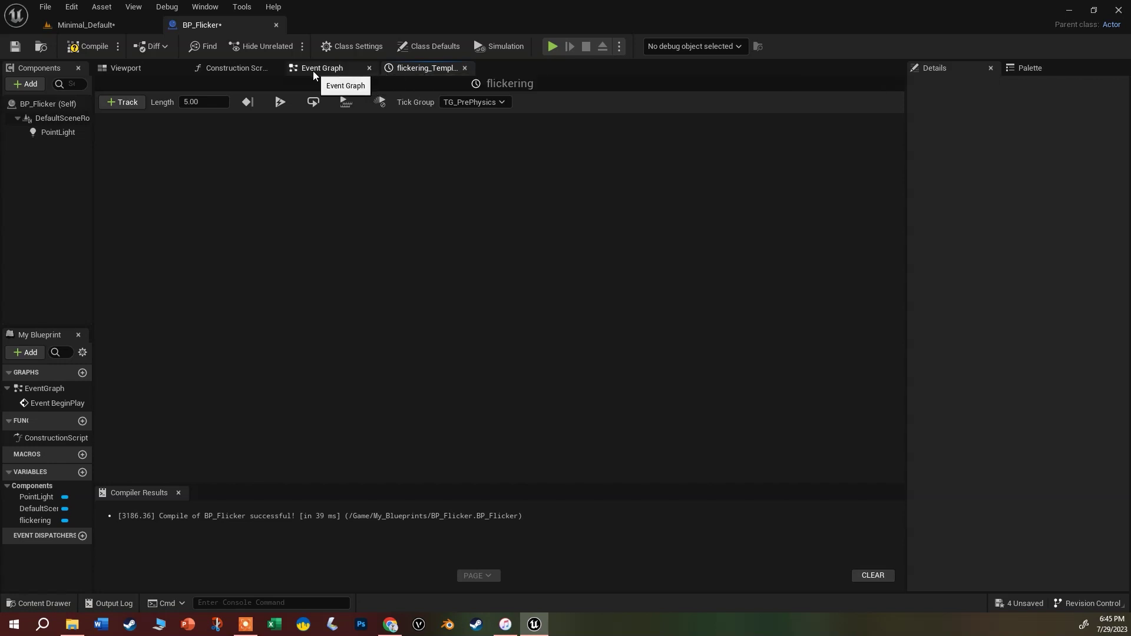
Add a float track named 'Intensity' to the flickering timeline.
click(313, 71)
click(409, 67)
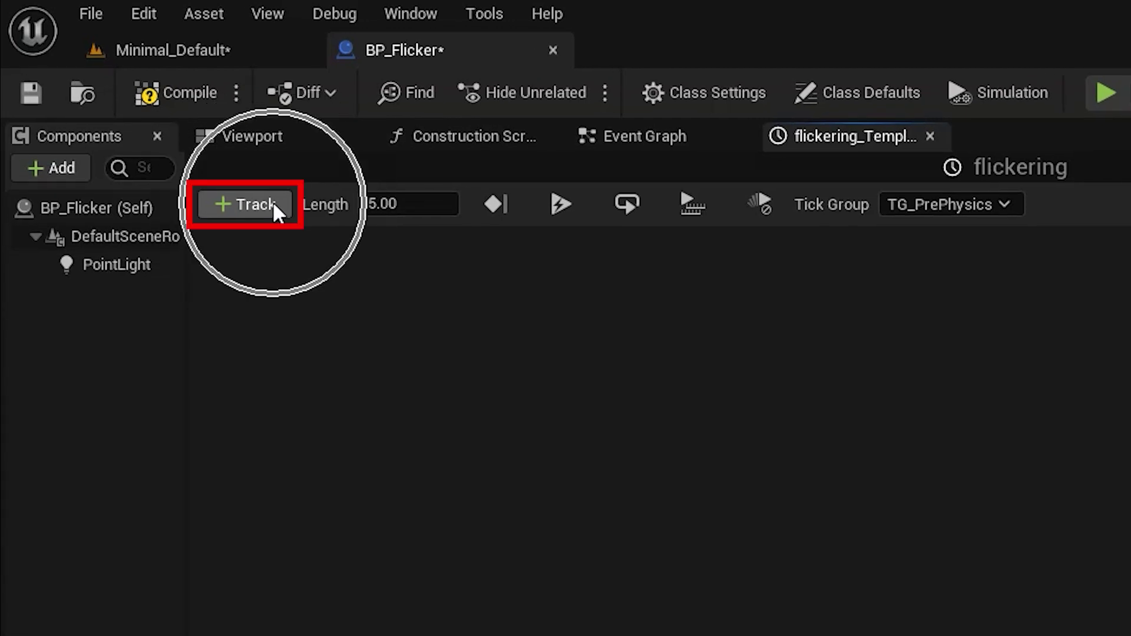
click(272, 203)
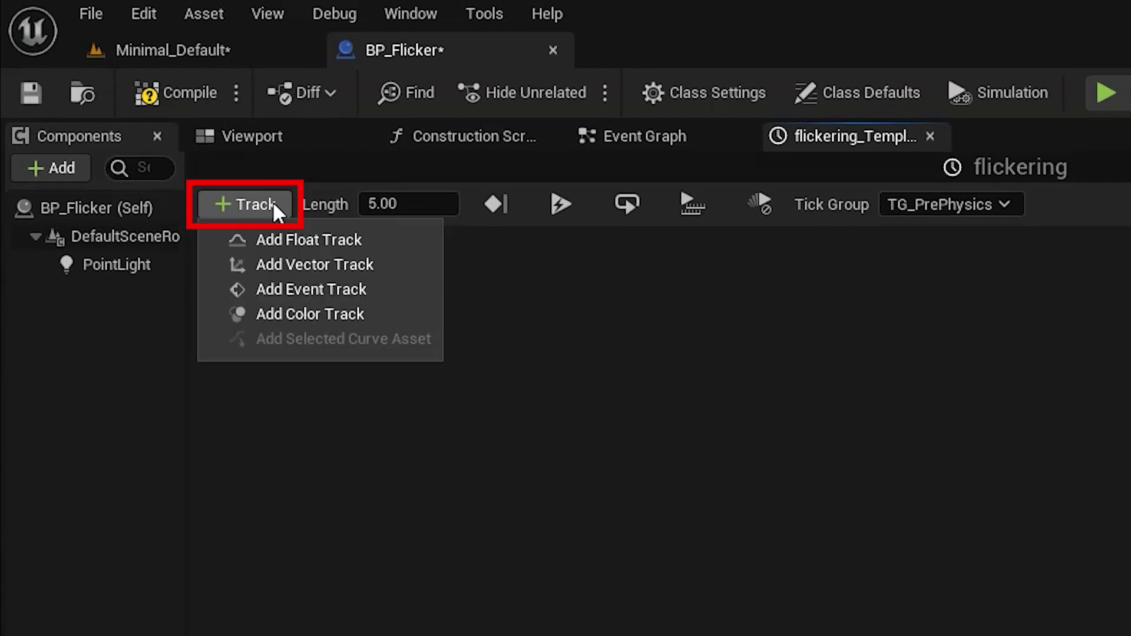
click(283, 237)
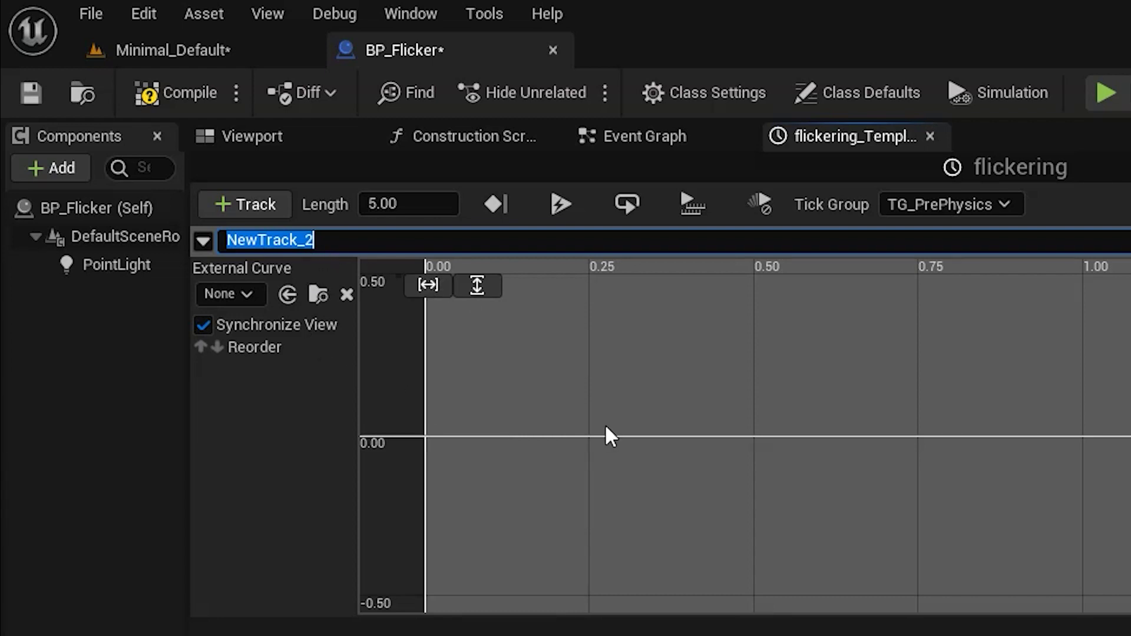
text(Intensity)
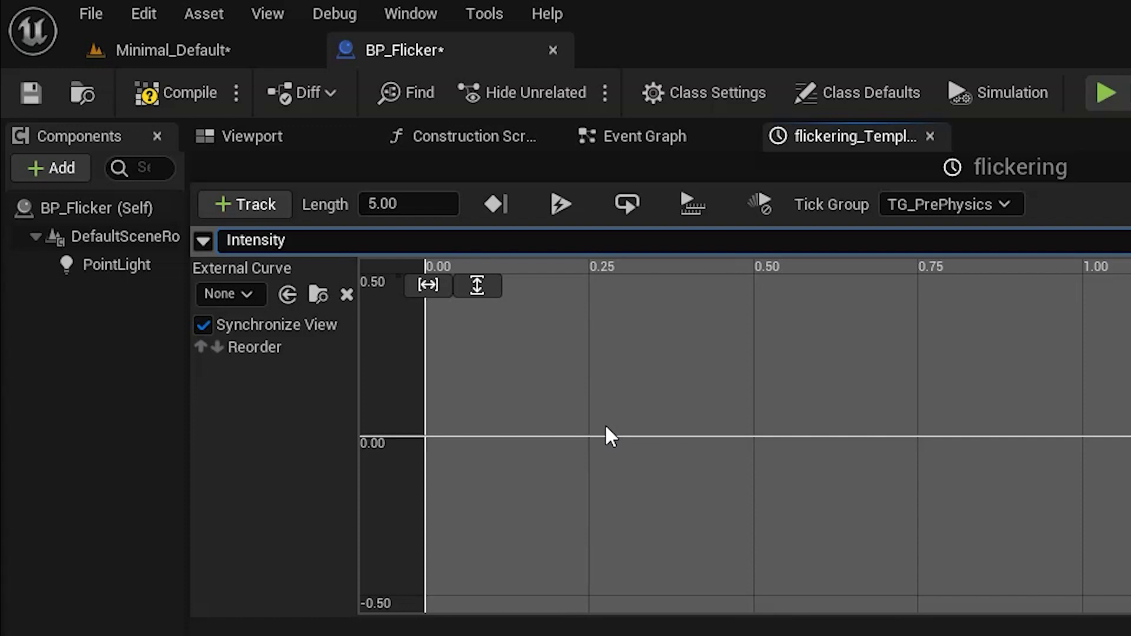
key(Return)
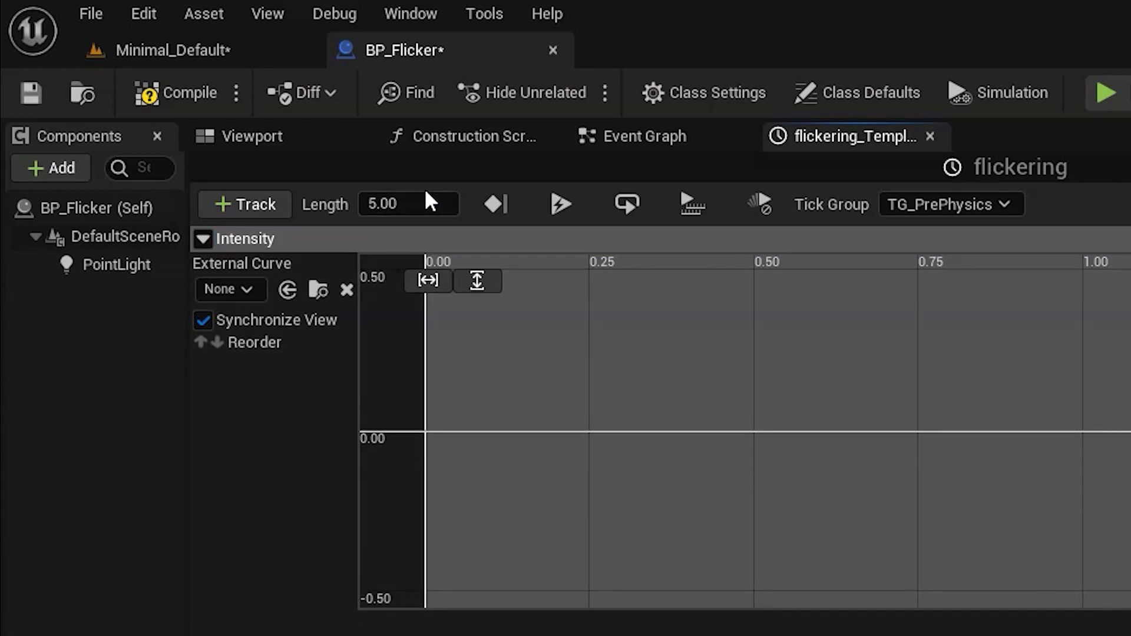
Change the timeline length from 5.00 to 3.00.
click(425, 201)
double_click(420, 201)
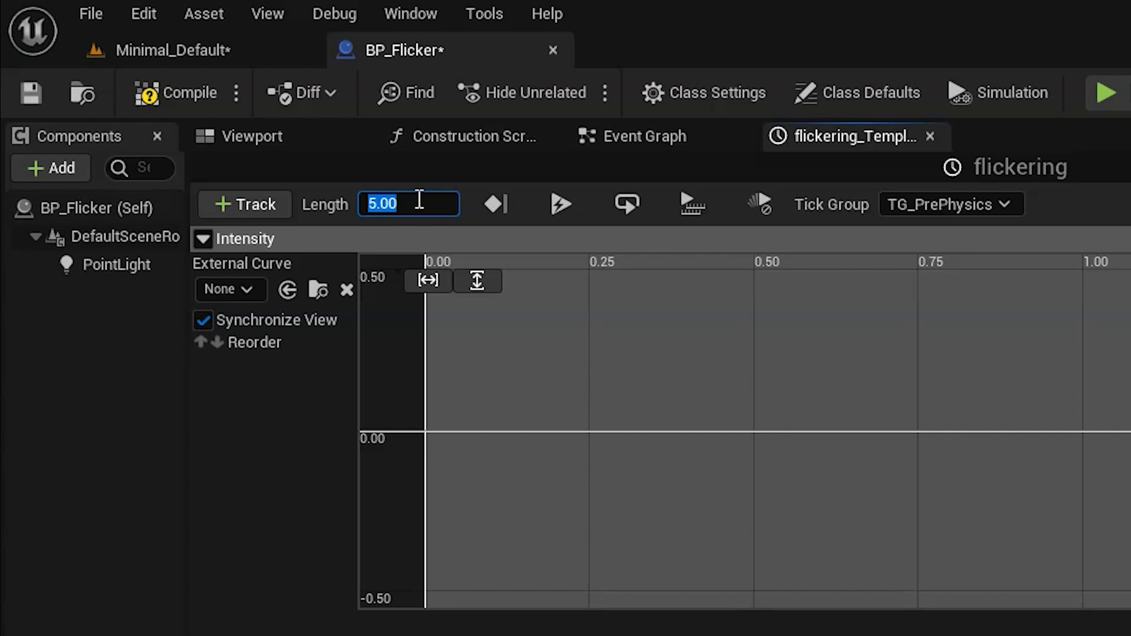
text(3)
key(Return)
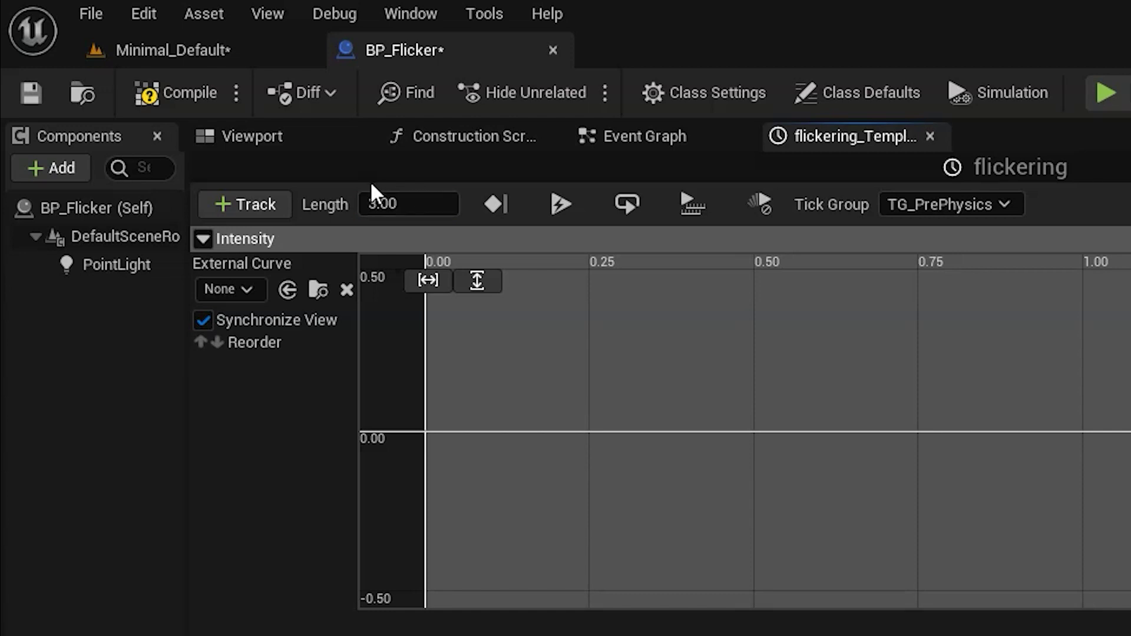